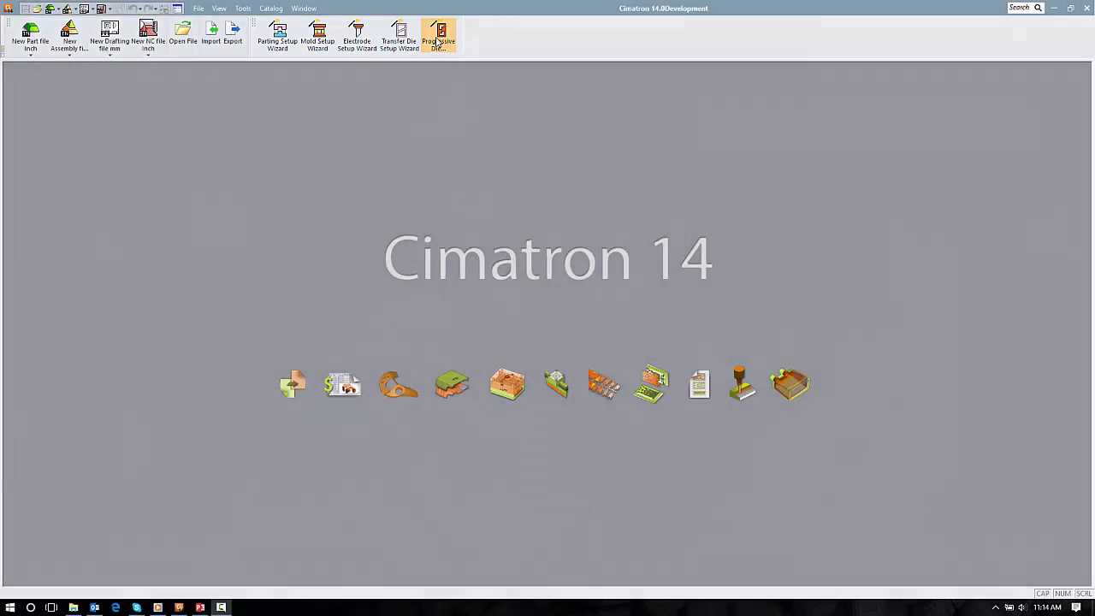
Create the heat shield export_PD progressive die assembly with heat shield export.elt as the first file.
click(438, 39)
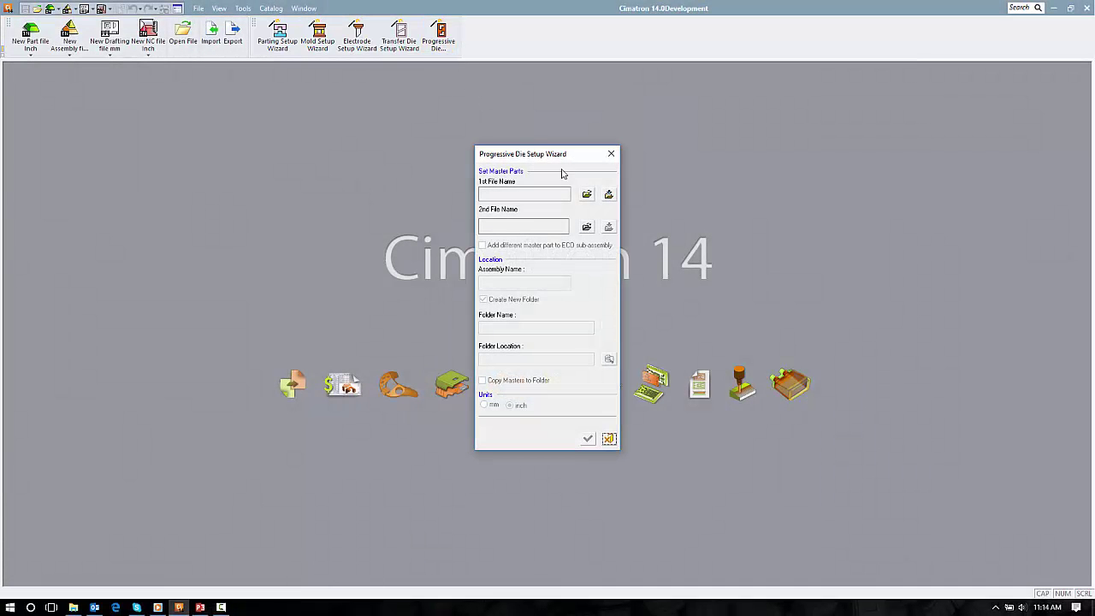
click(587, 195)
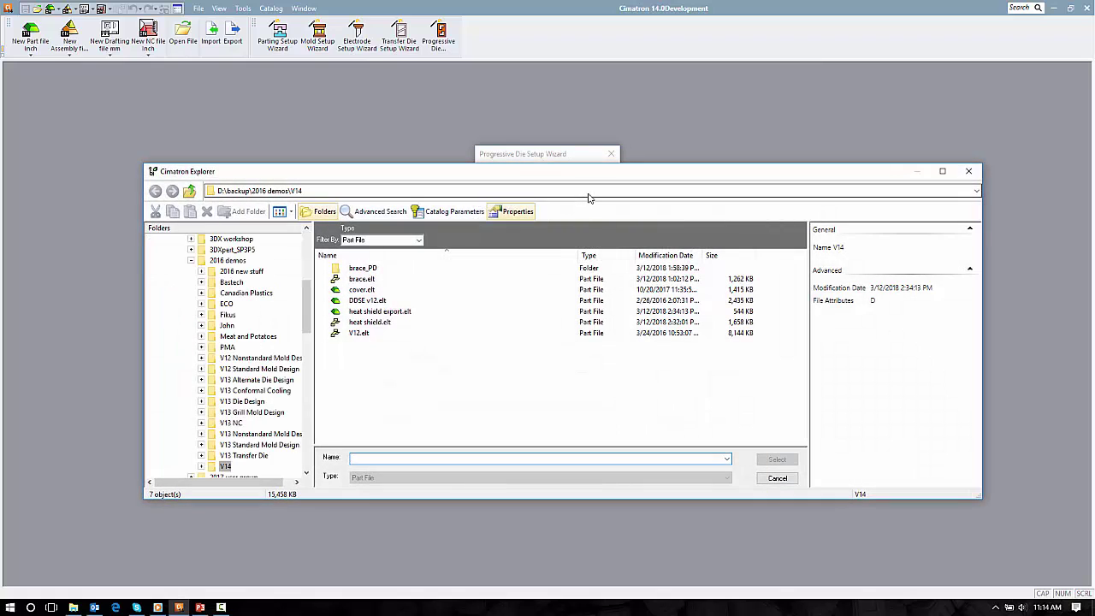
click(405, 314)
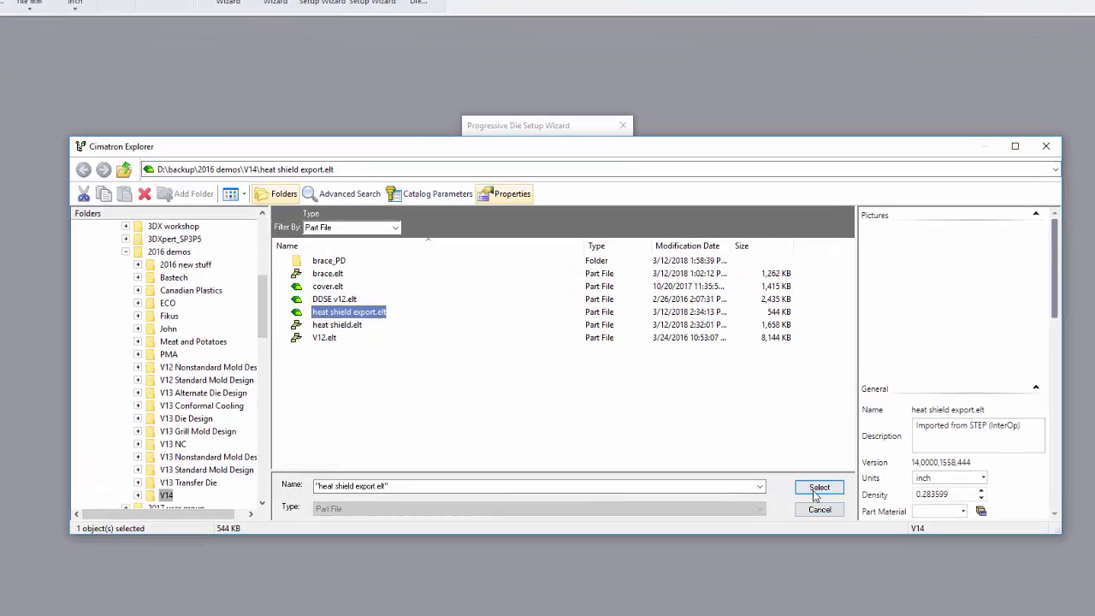
click(777, 460)
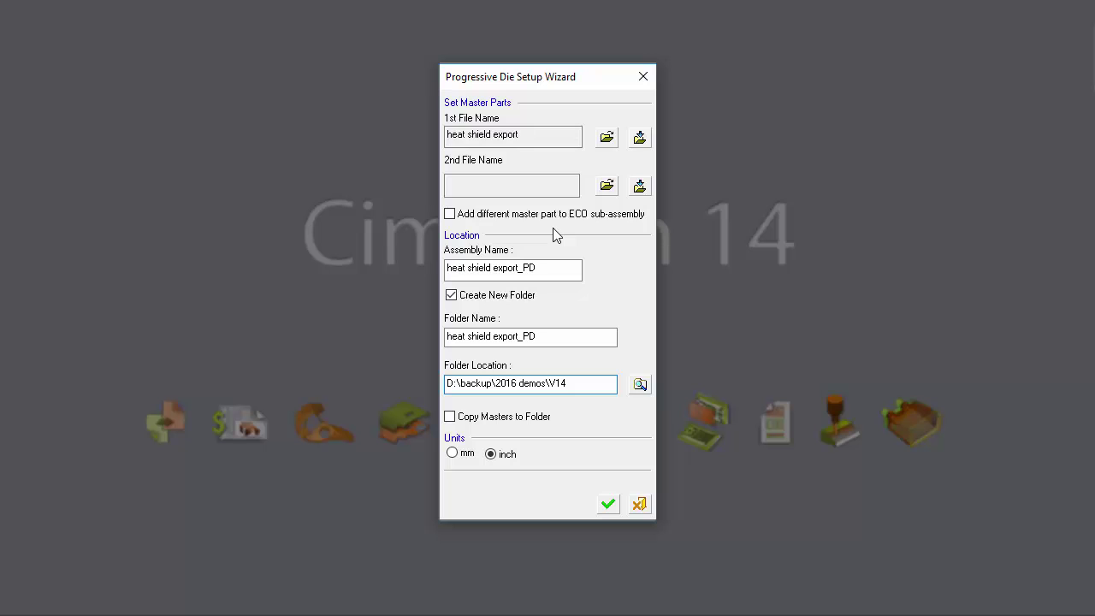
click(608, 505)
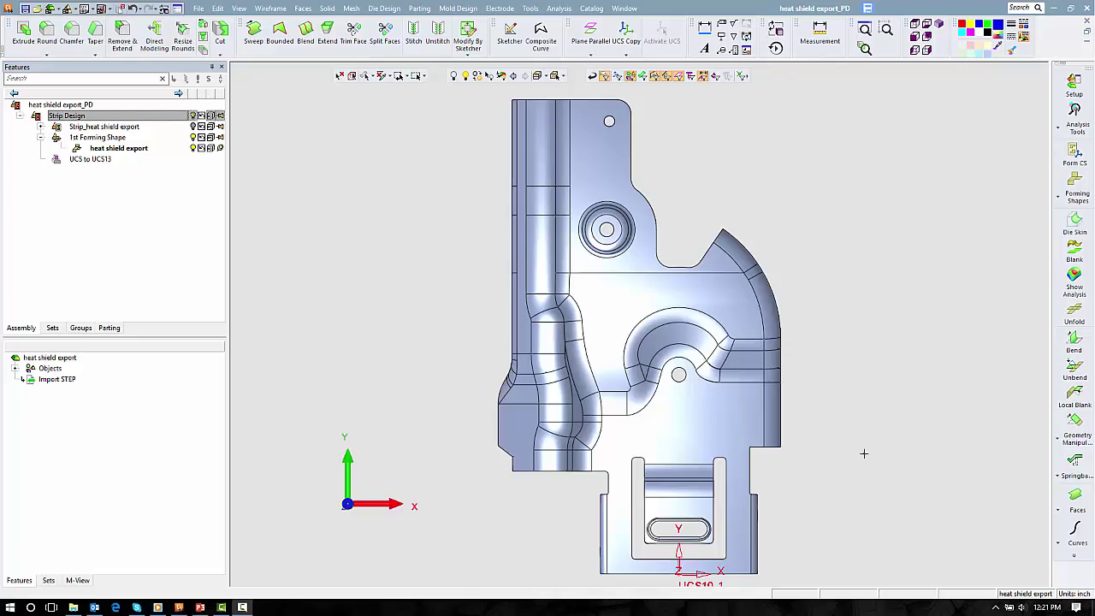
Orbit the heat shield part from the flat top view into a tilted 3D view.
middle_drag(863, 452, 899, 422)
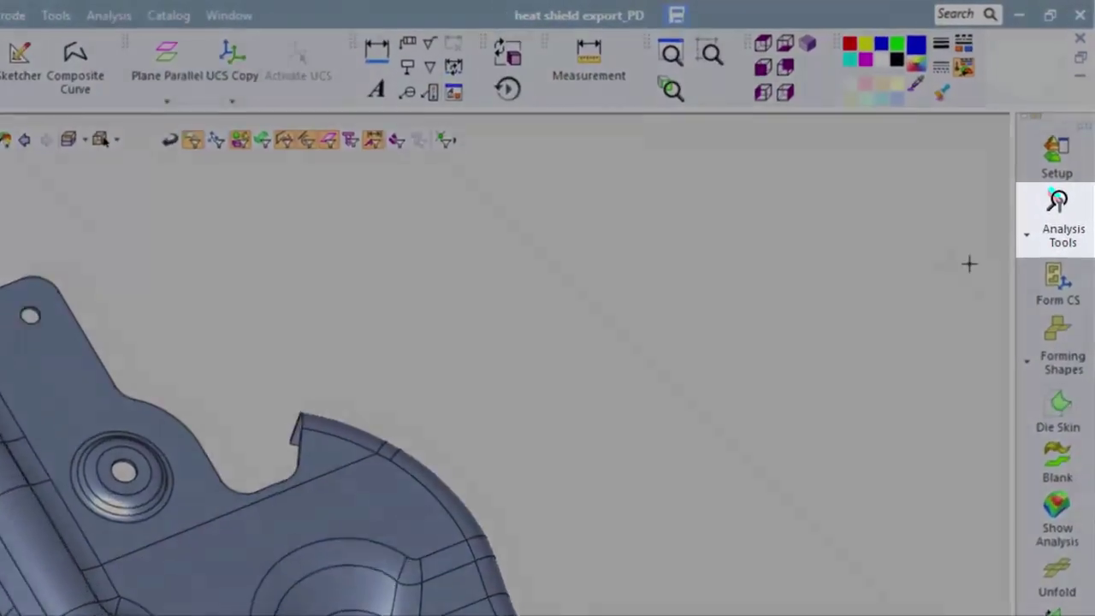
Run a direction draft analysis on the whole heat shield part.
click(1078, 123)
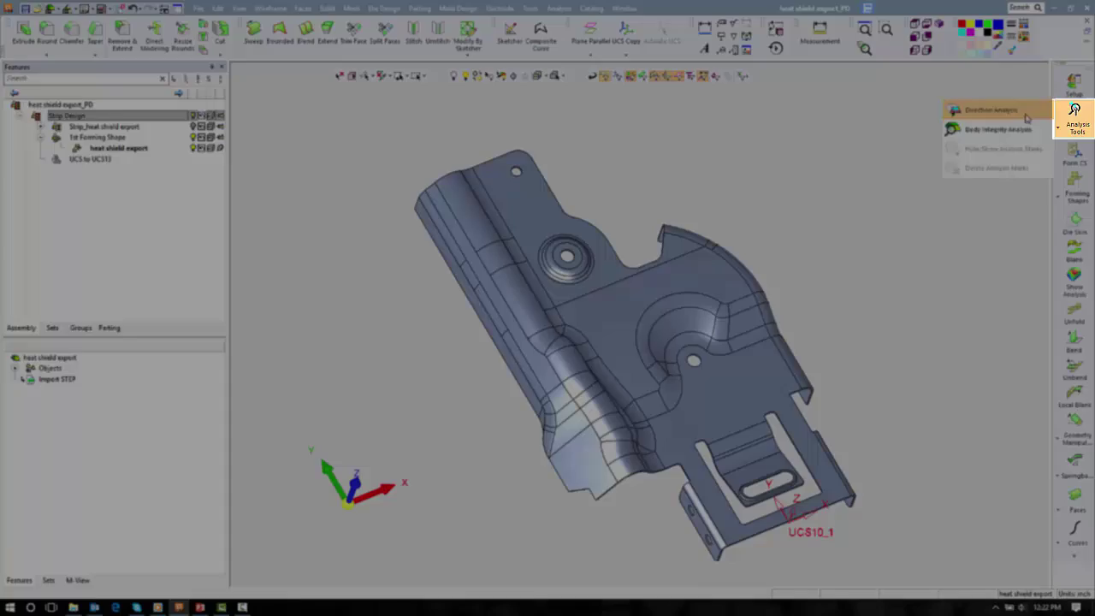
click(884, 223)
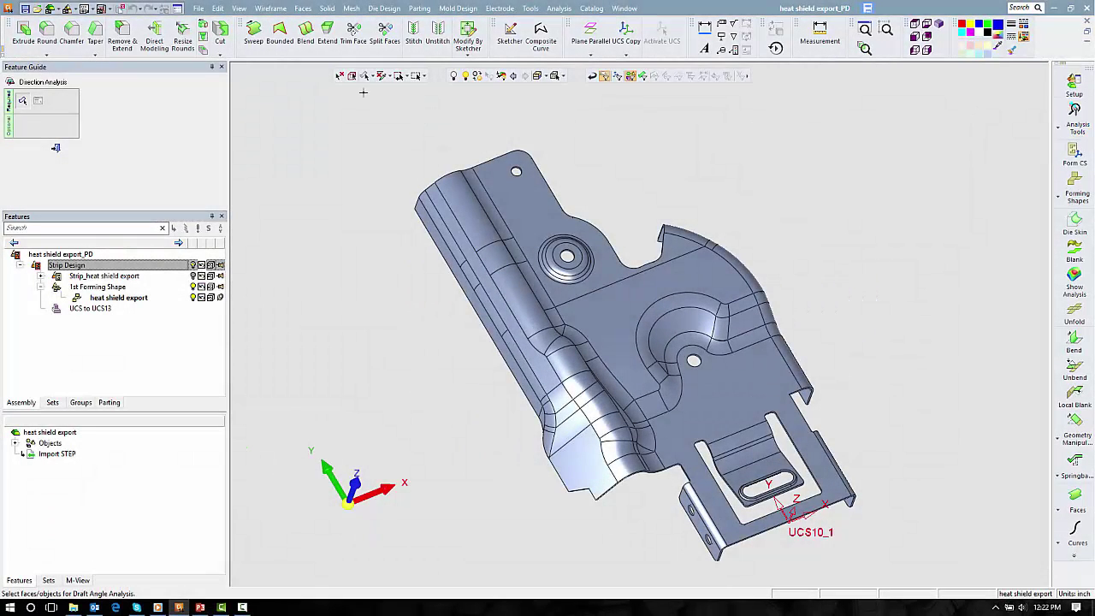
click(352, 77)
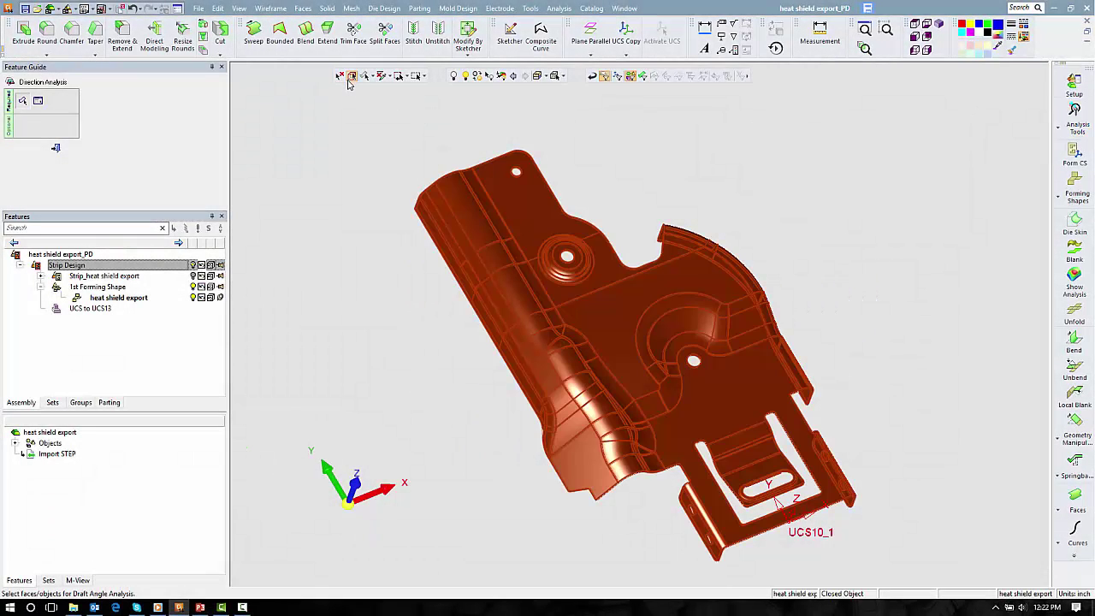
middle_click(380, 158)
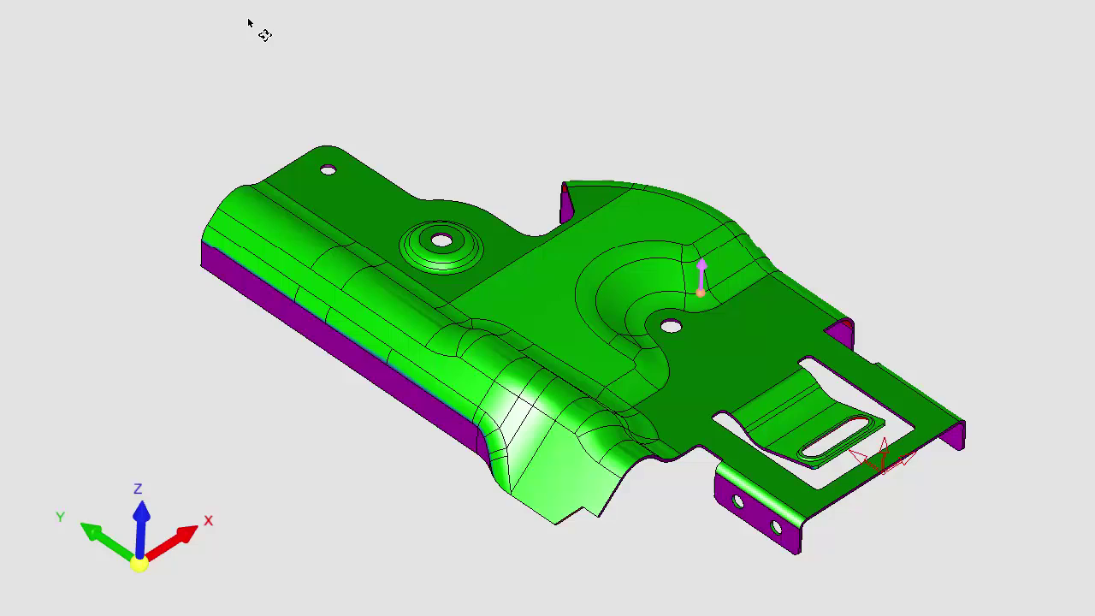
Pin two 0.00° and one 45.00° draft readouts, publish to PDF, and exit the analysis.
click(232, 291)
click(428, 401)
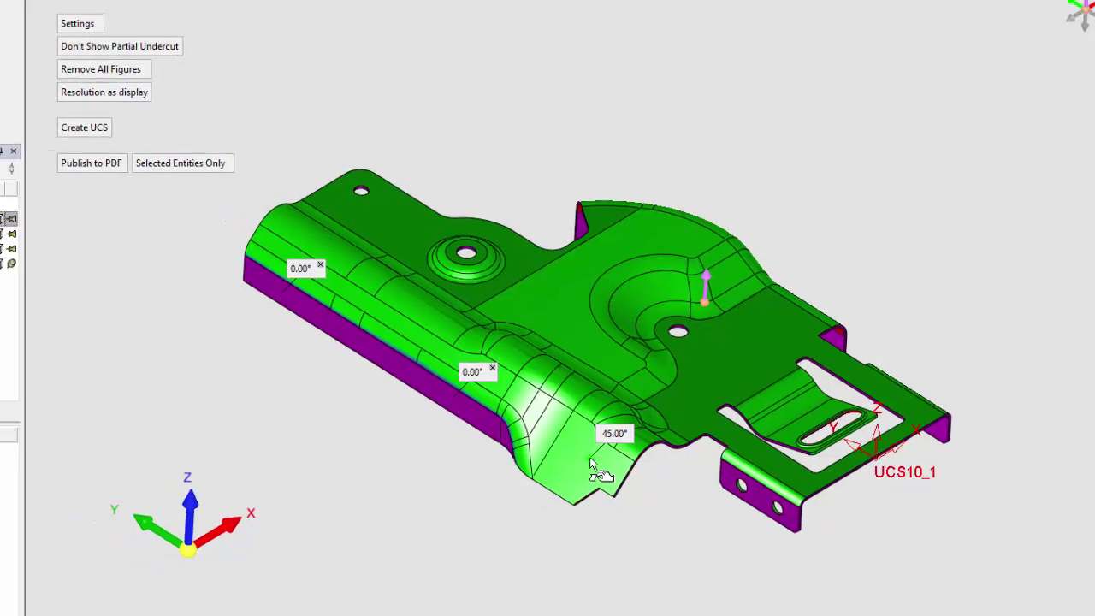
click(592, 456)
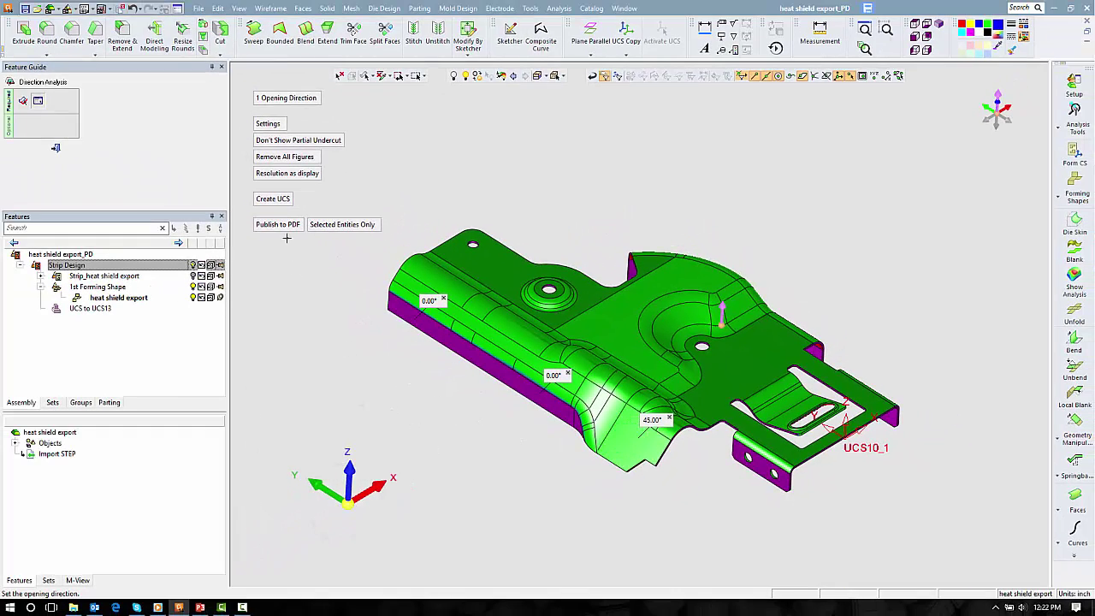
click(282, 225)
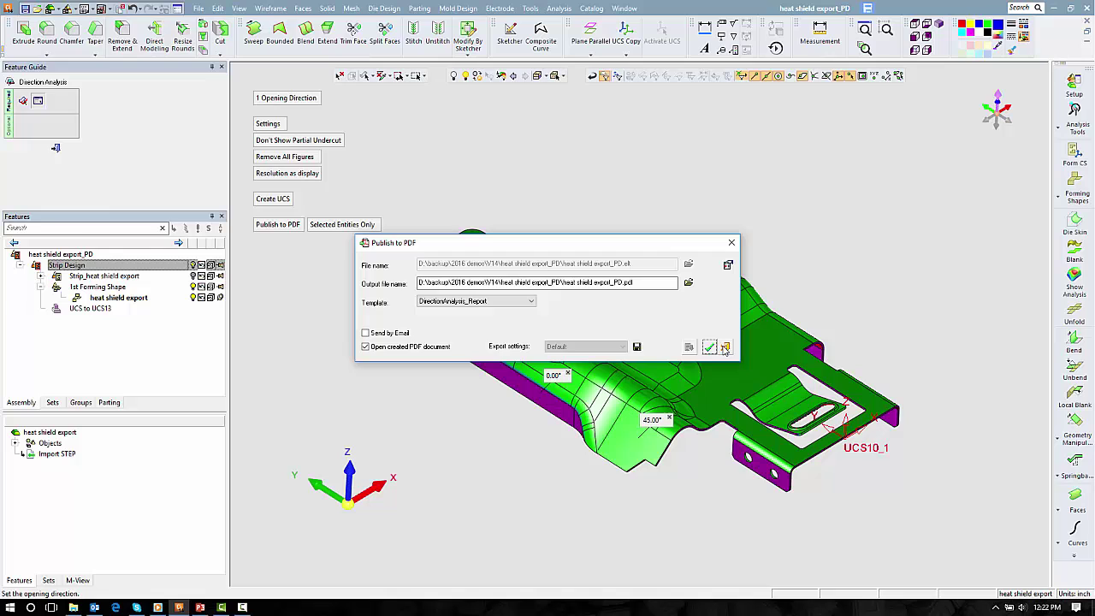
click(710, 346)
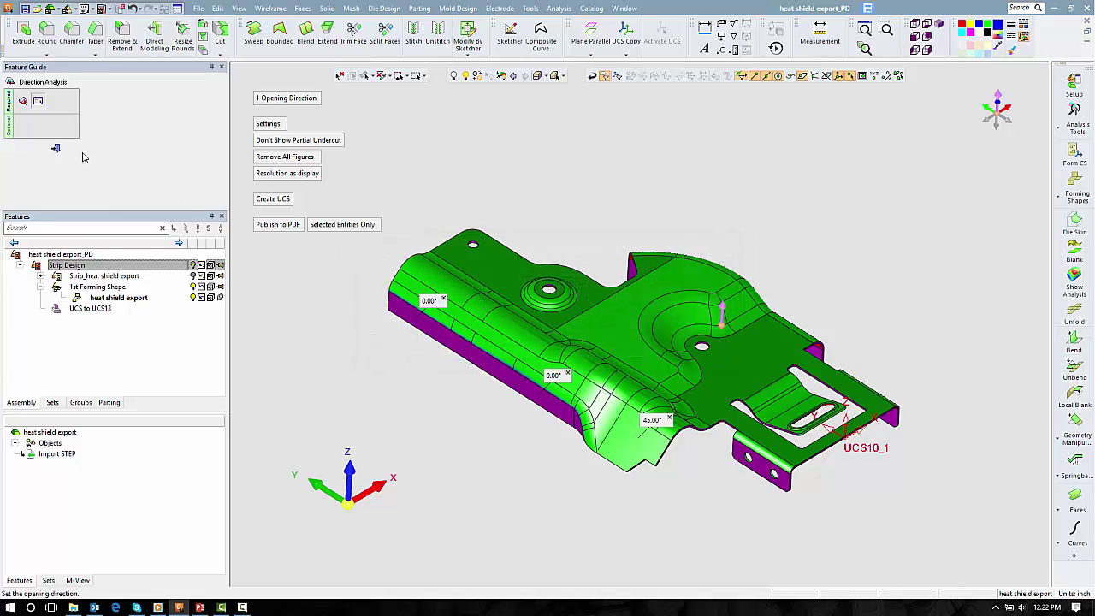
click(56, 148)
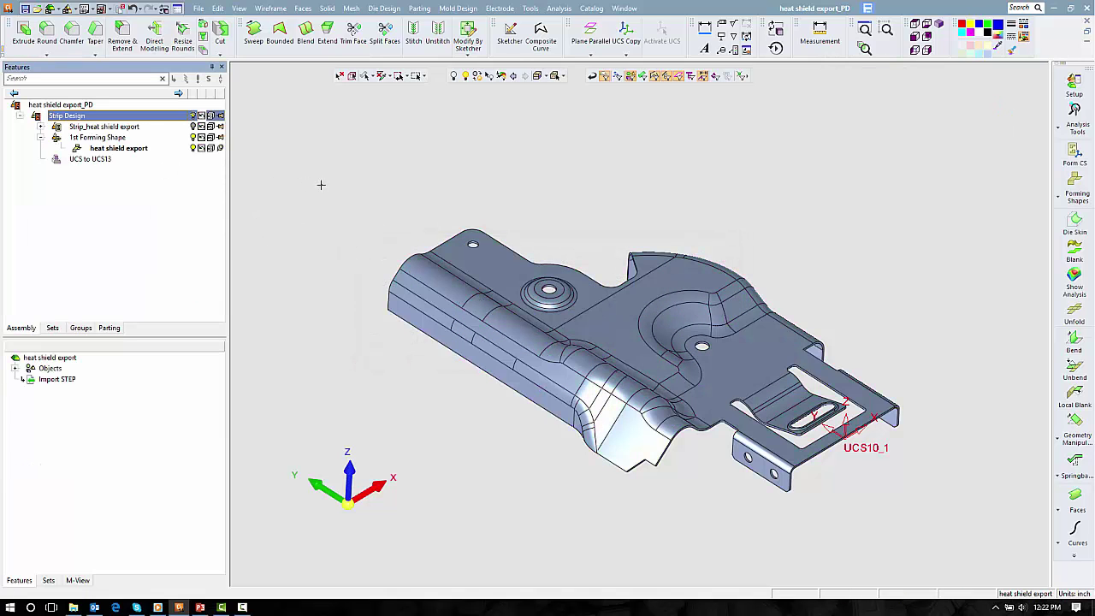
Measure the heat shield part: 10.193 inch³ volume and 2.891 lb mass.
middle_drag(625, 183, 646, 231)
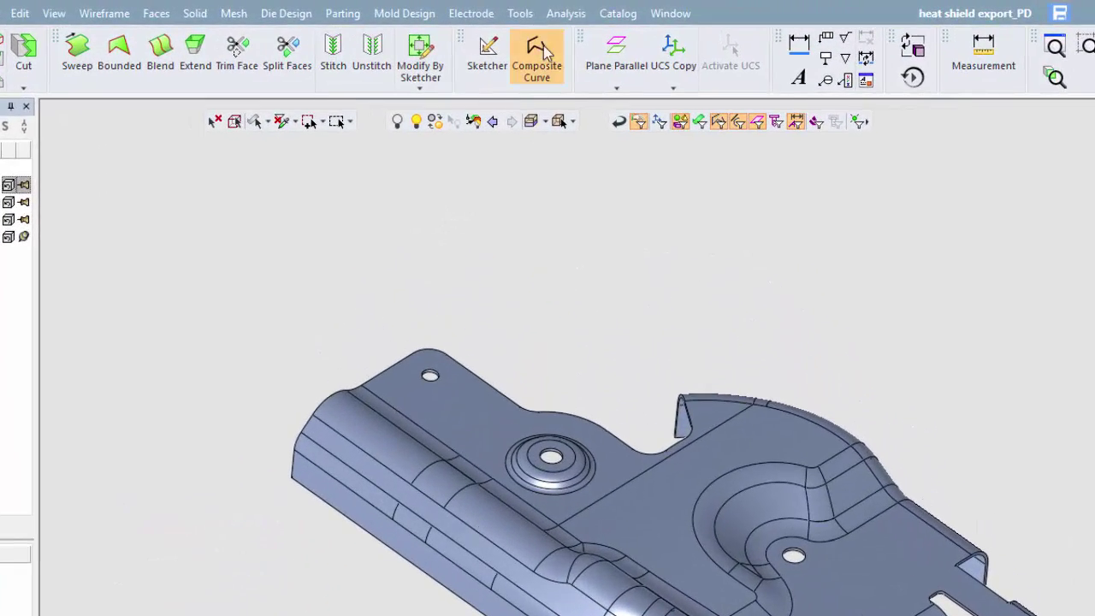
click(565, 14)
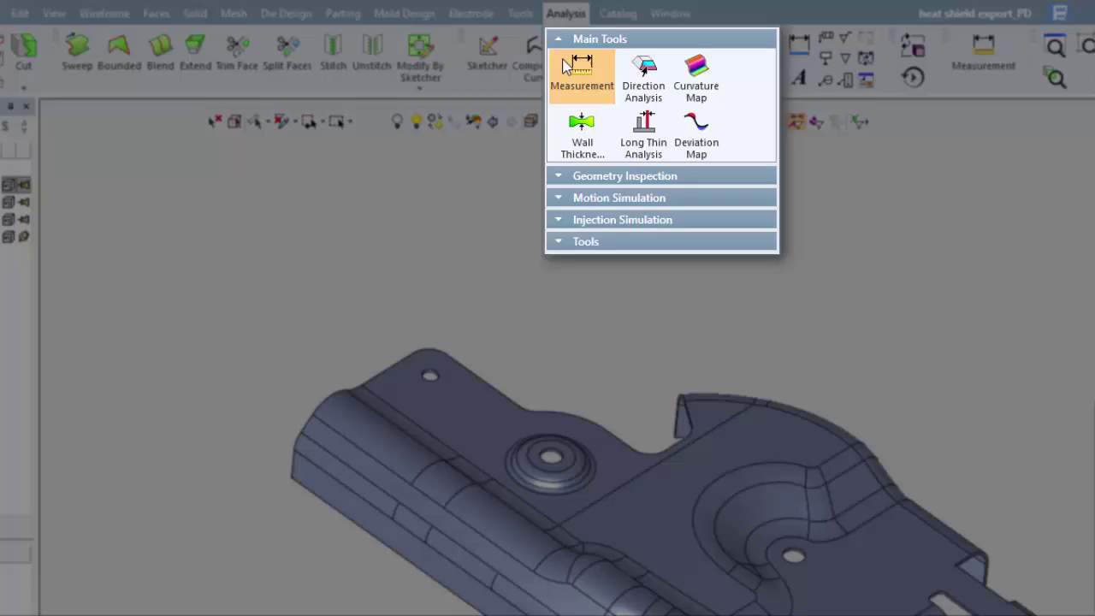
click(582, 71)
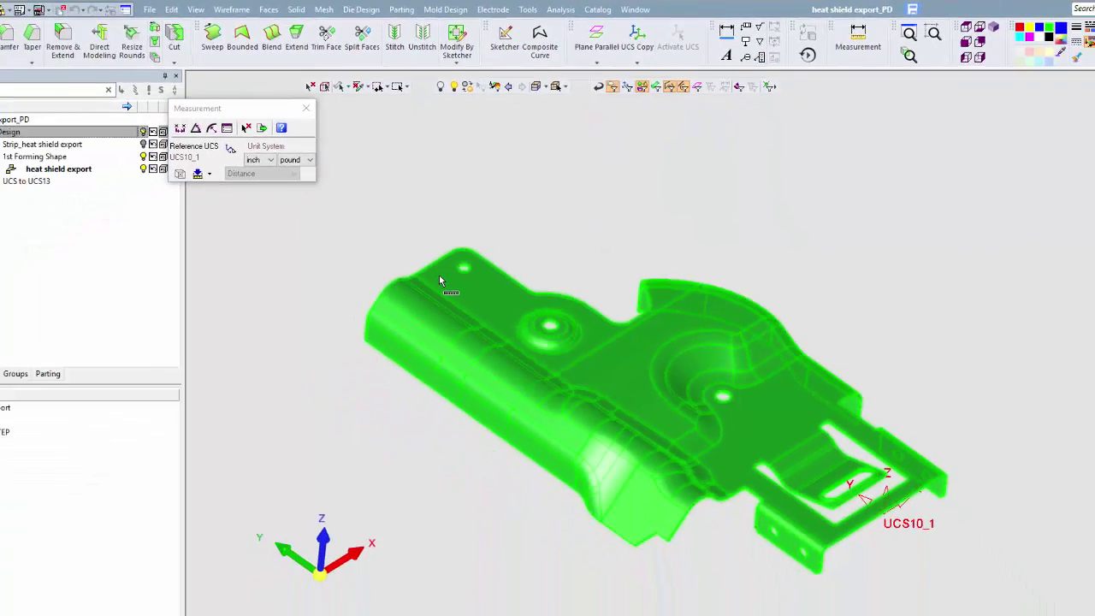
click(440, 280)
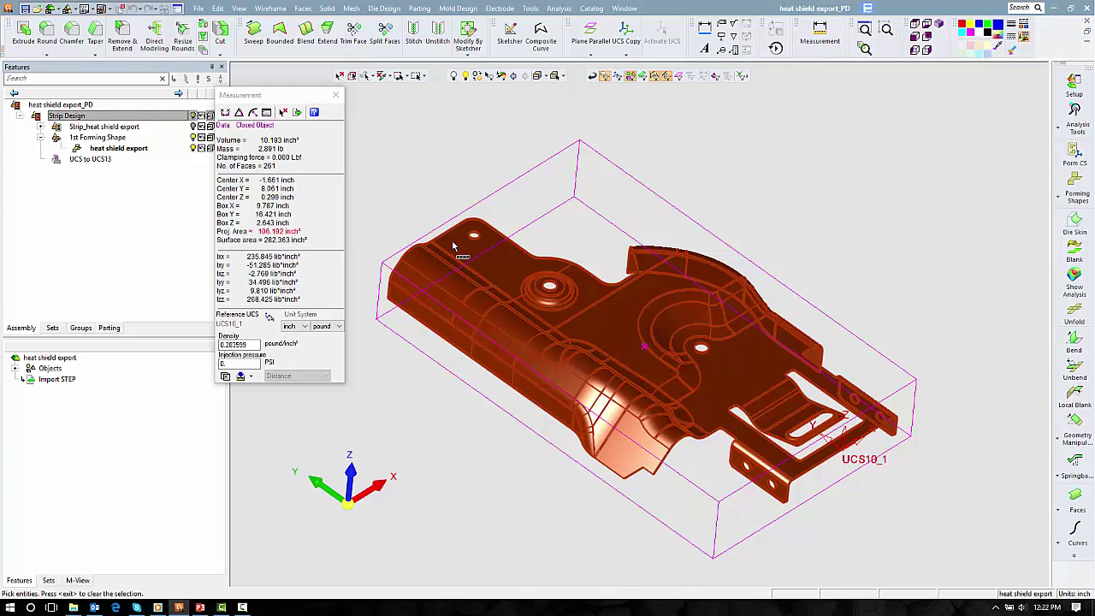
Preview the measurement report, check its output formats, then close the preview.
click(297, 113)
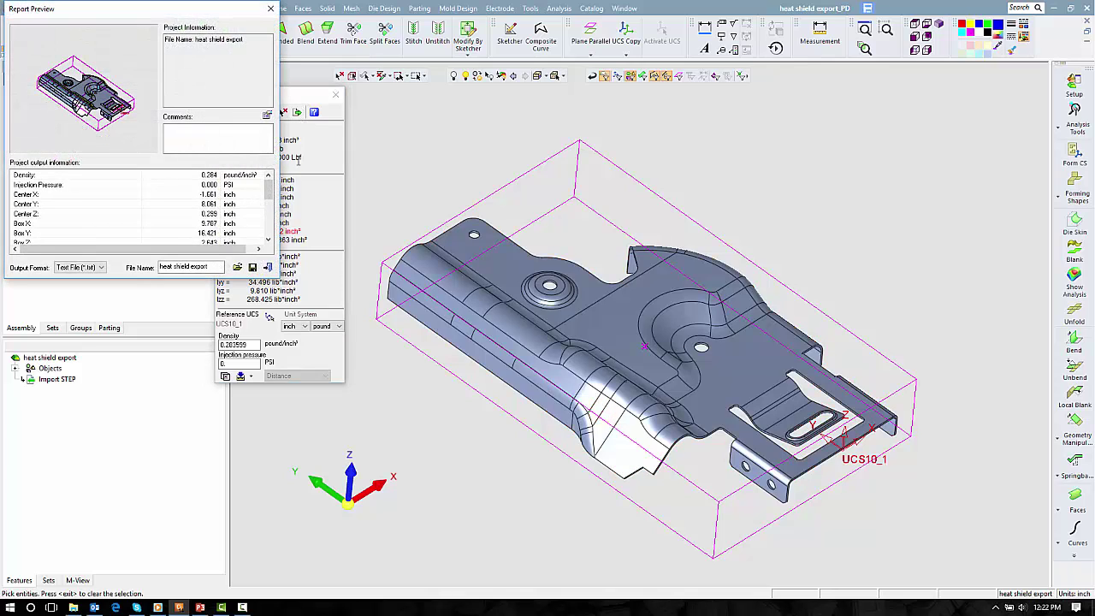
drag(273, 196, 275, 231)
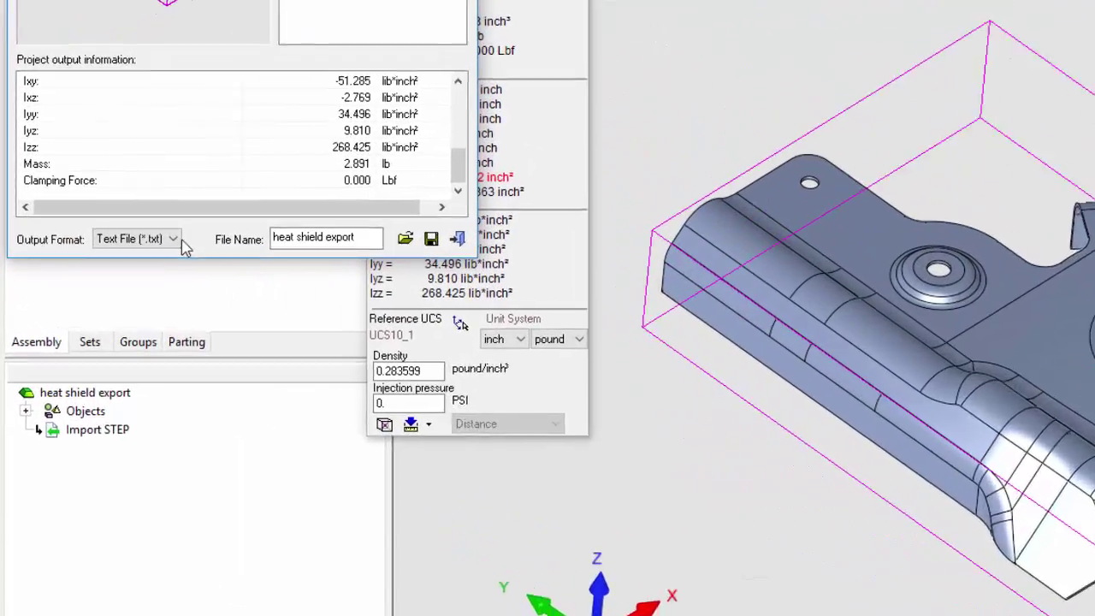
click(101, 267)
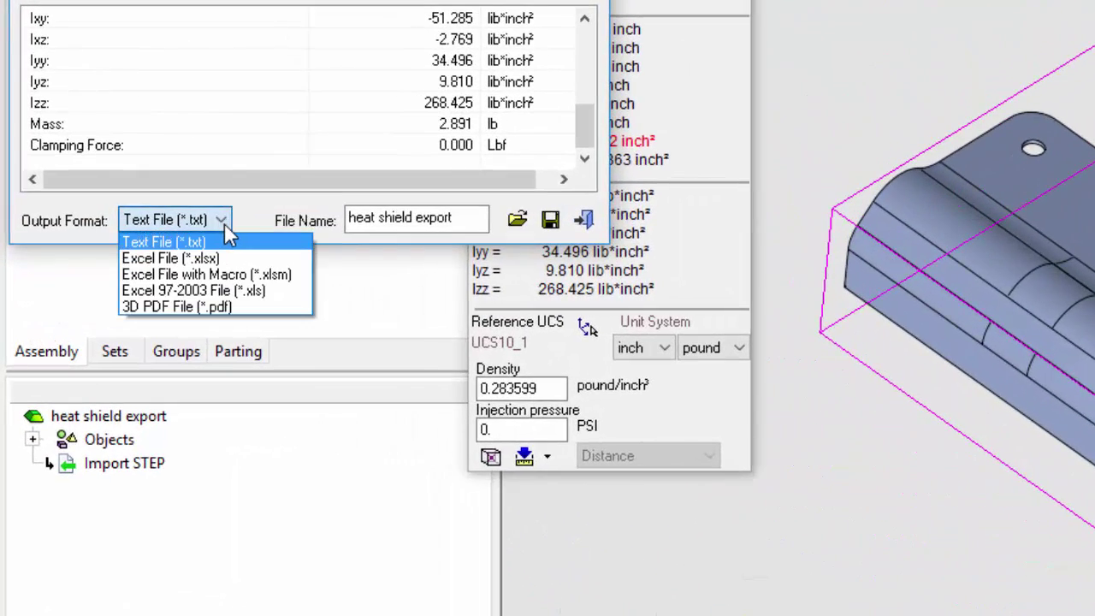
click(583, 220)
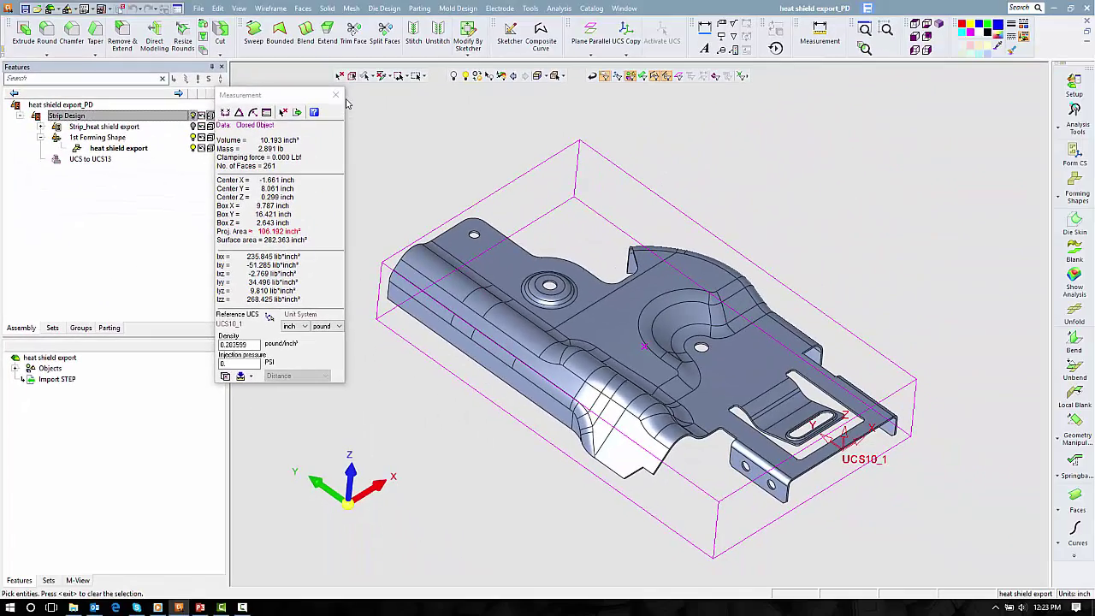
Close the measurement results and run a flipped curvature map on all faces with curvature ranges.
click(335, 94)
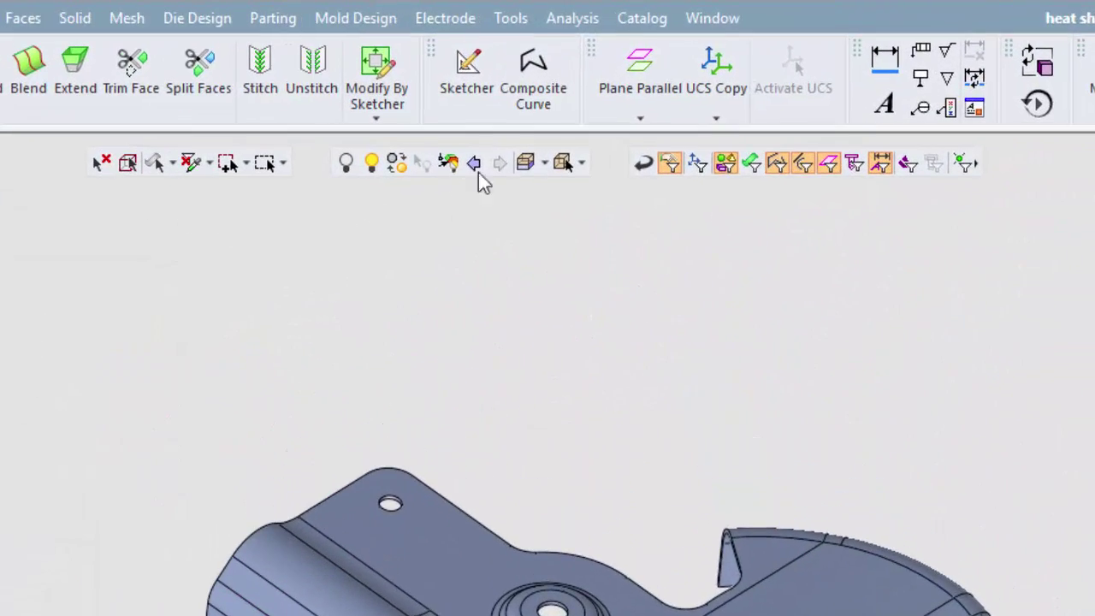
click(587, 28)
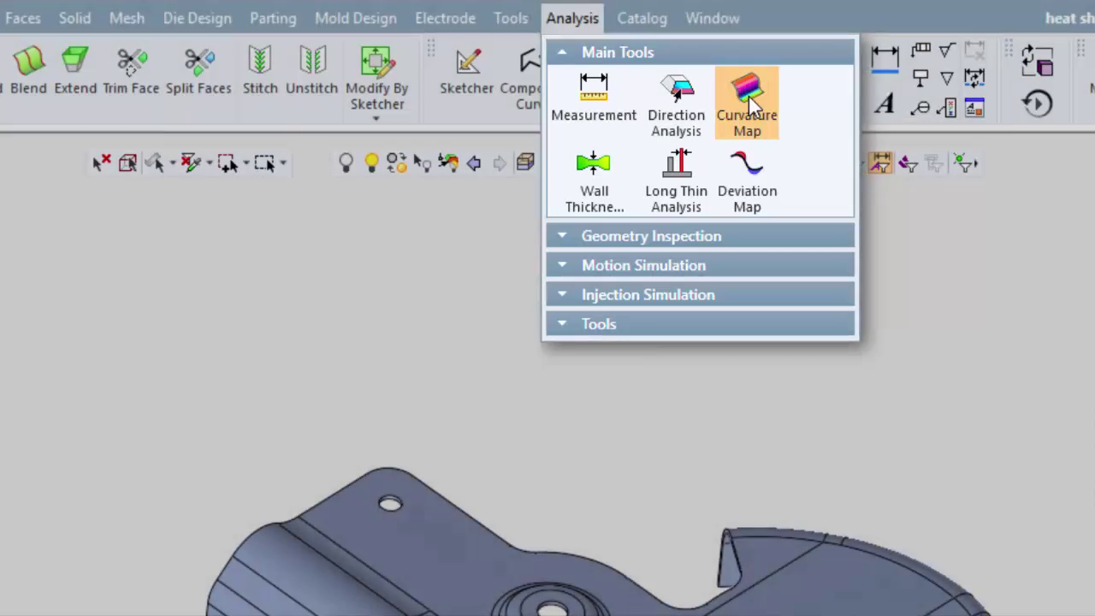
click(747, 96)
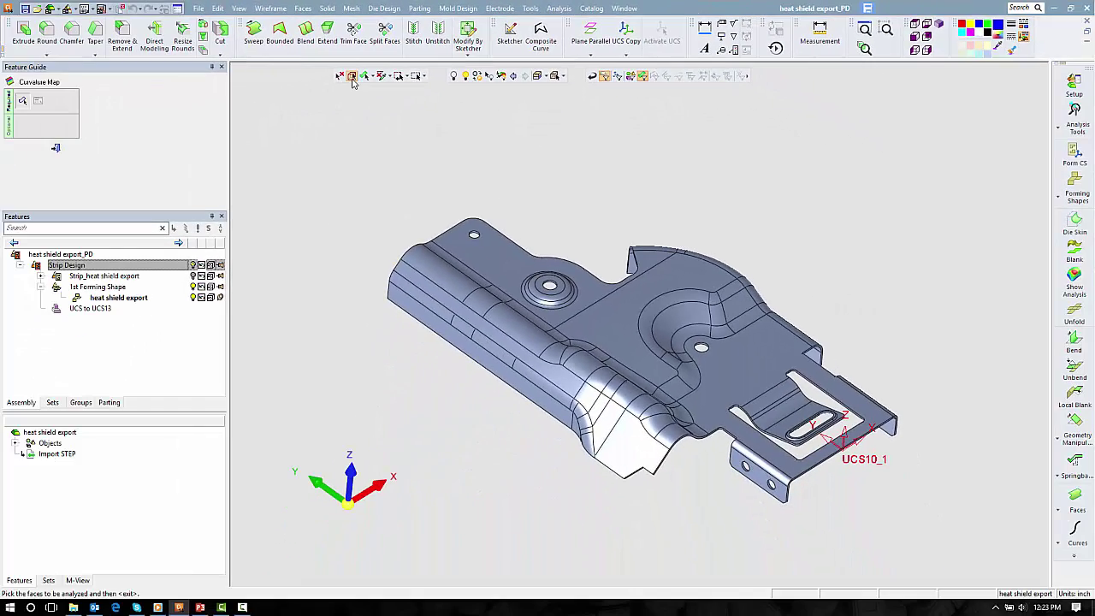
click(351, 76)
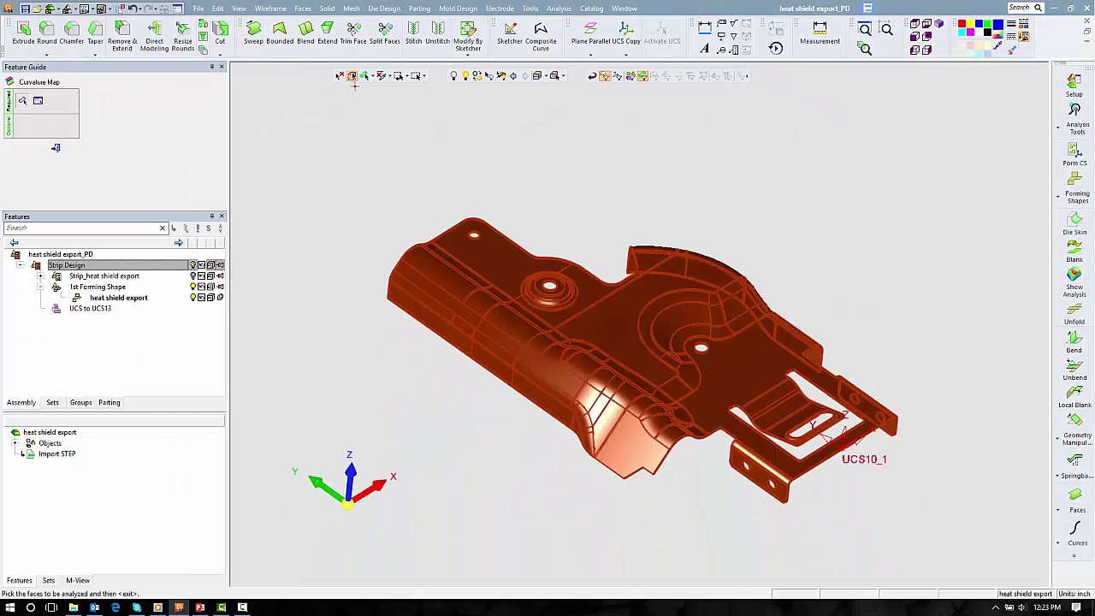
middle_click(385, 141)
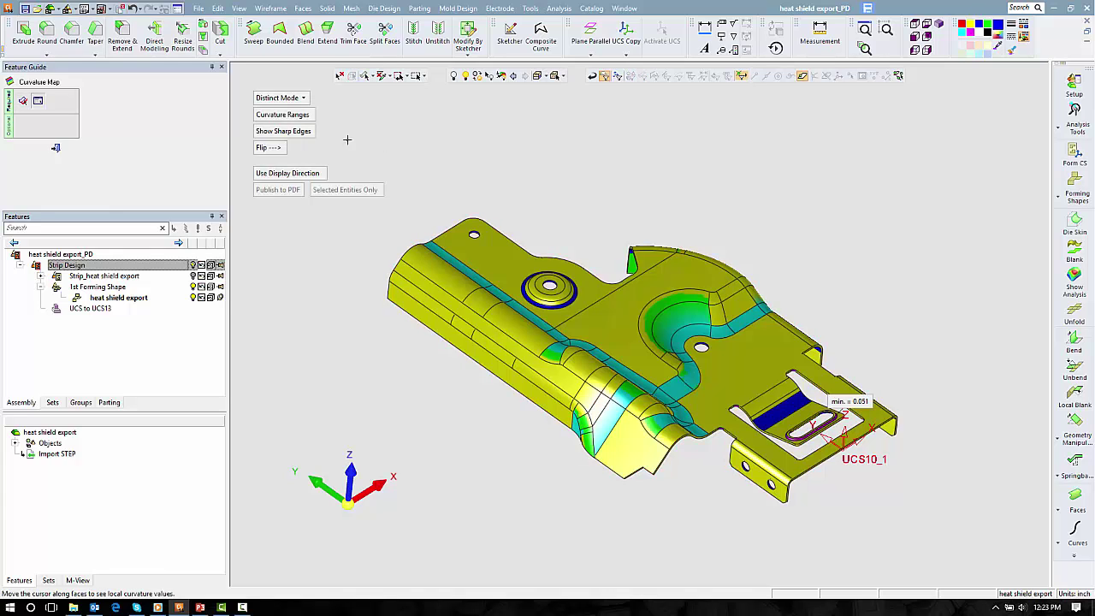
click(281, 150)
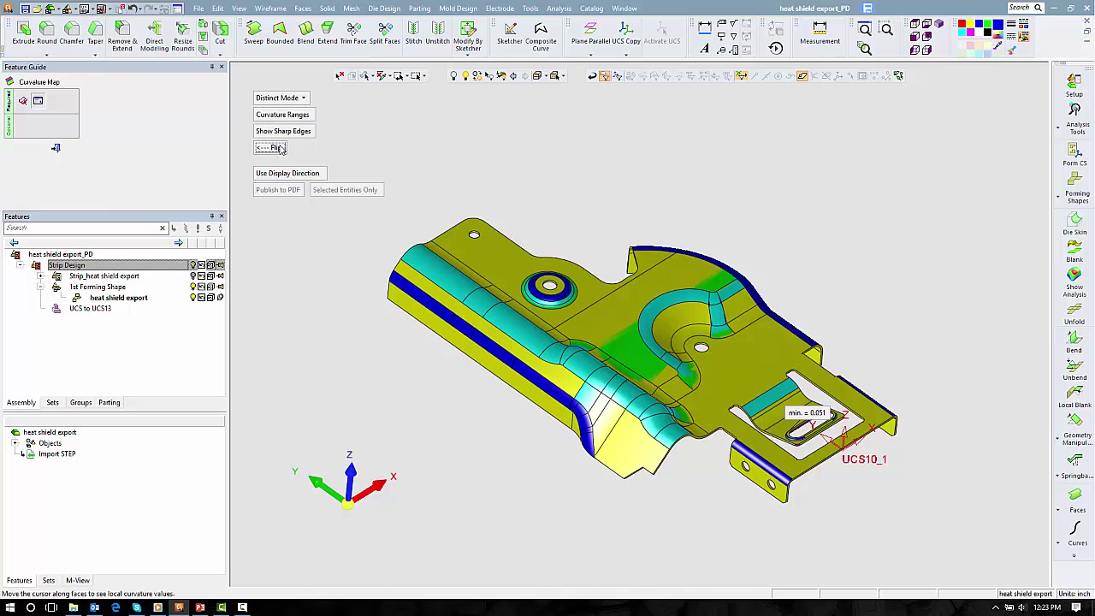
click(278, 117)
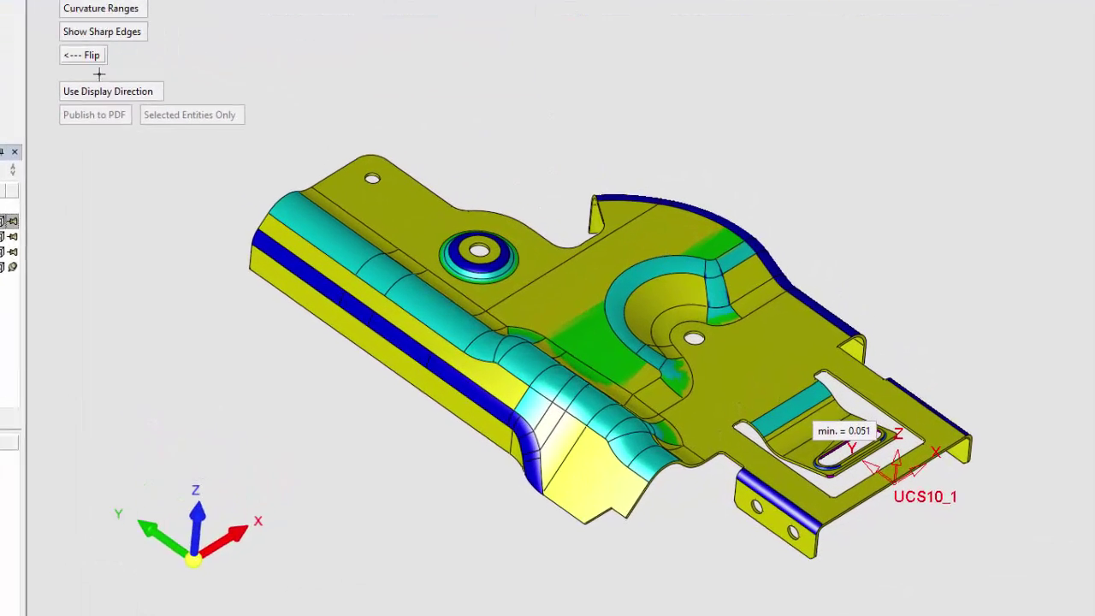
Pin curvature readings 0.57824, 0.82400 and 6.29691 on the part, then exit the curvature map.
click(260, 255)
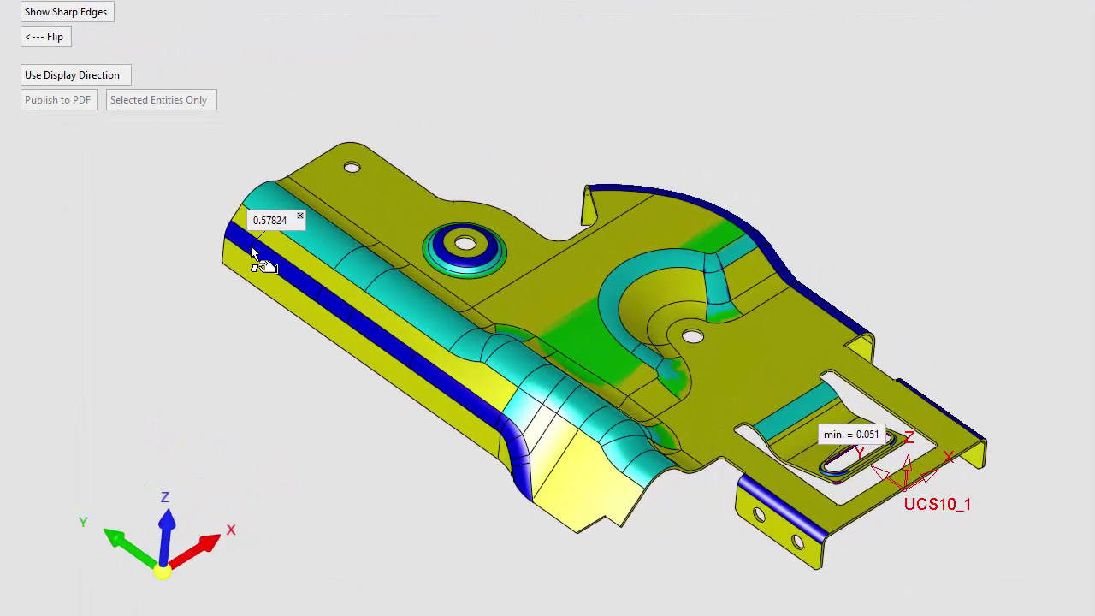
click(431, 310)
click(586, 357)
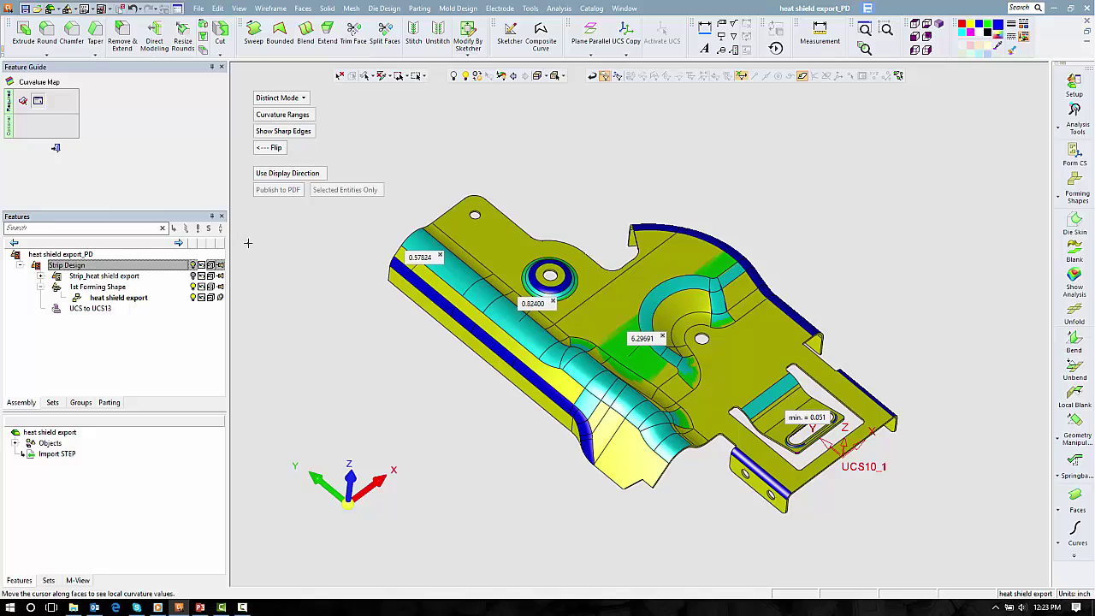
click(55, 149)
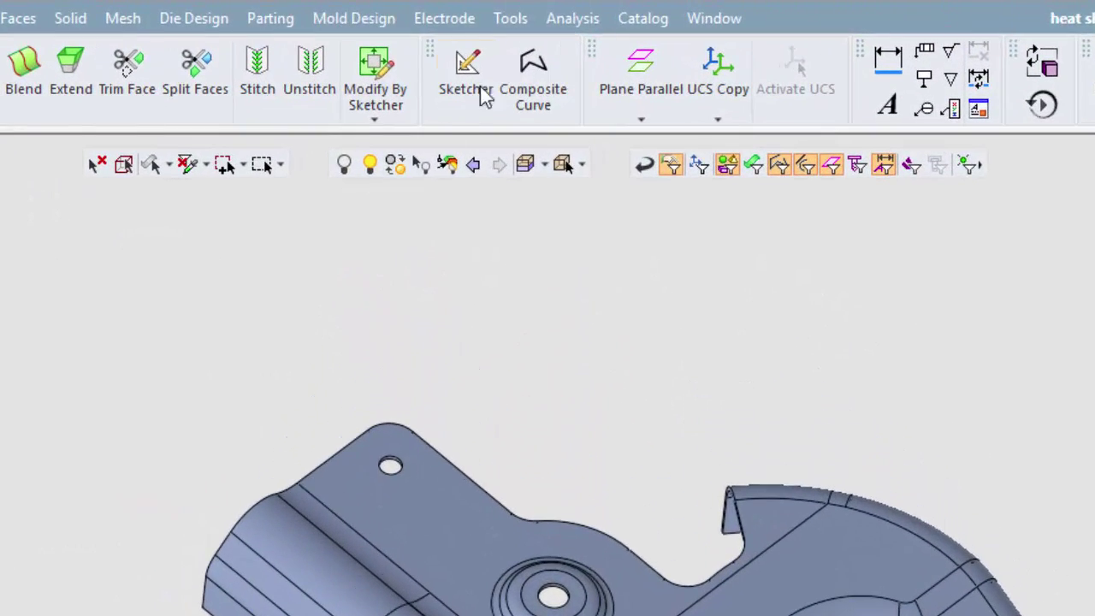
click(557, 25)
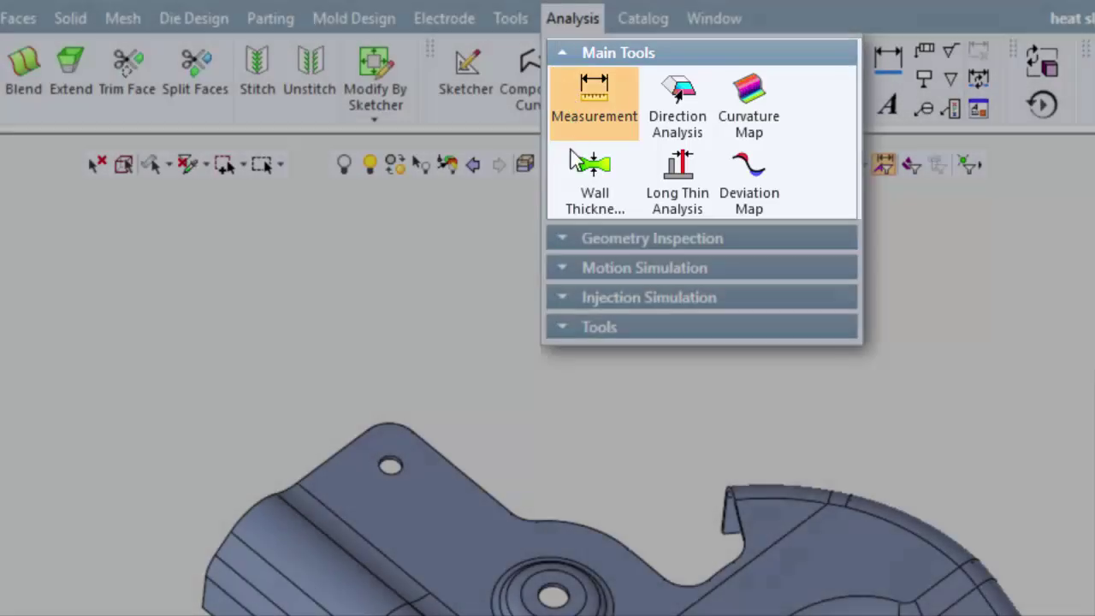
click(570, 115)
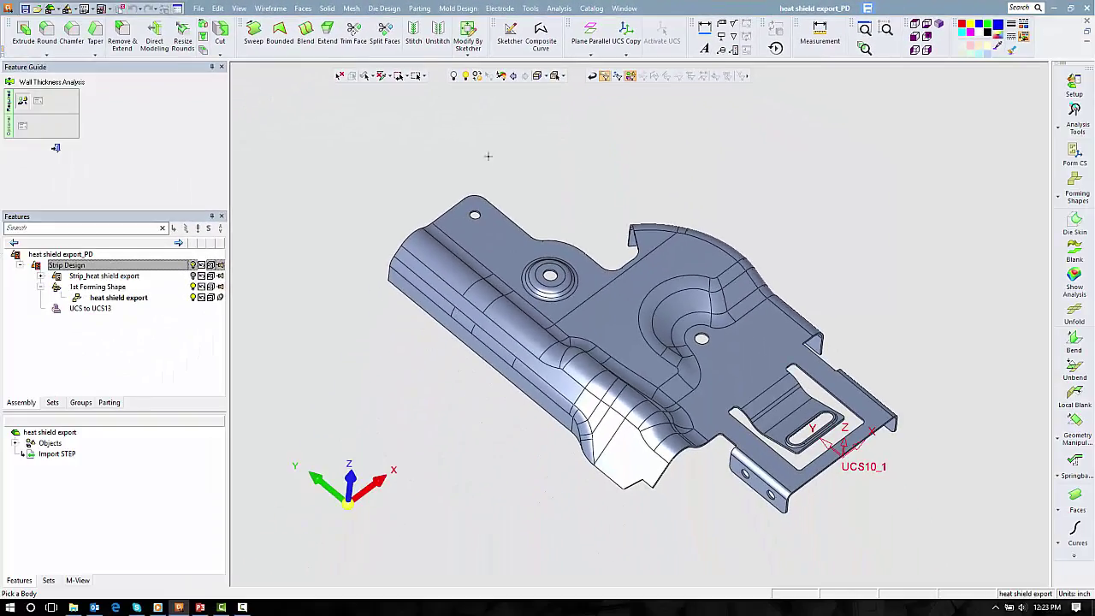
click(442, 291)
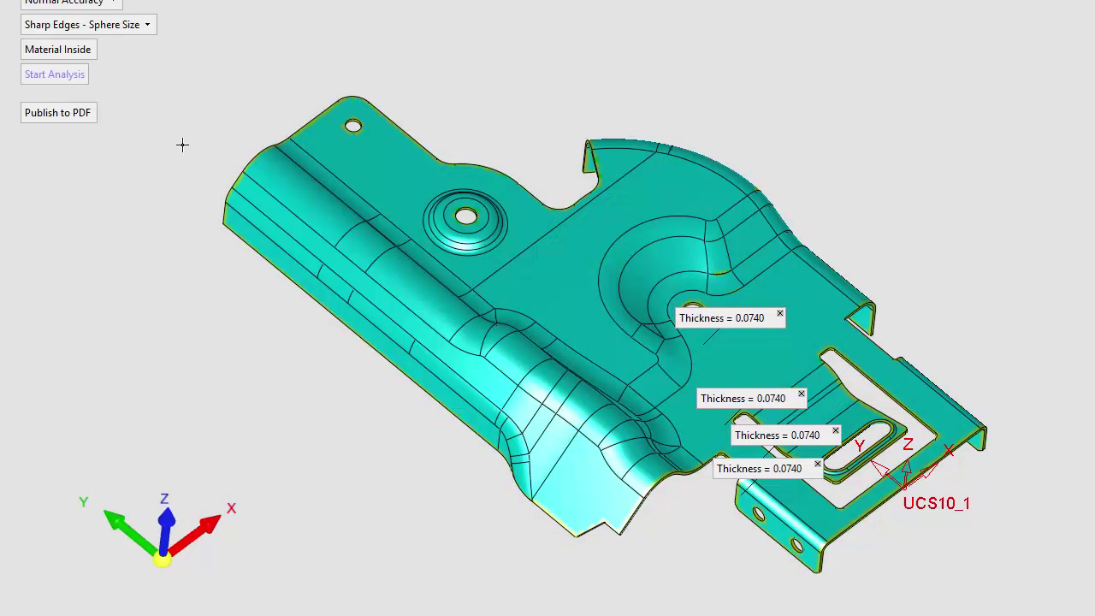
middle_drag(182, 145, 173, 103)
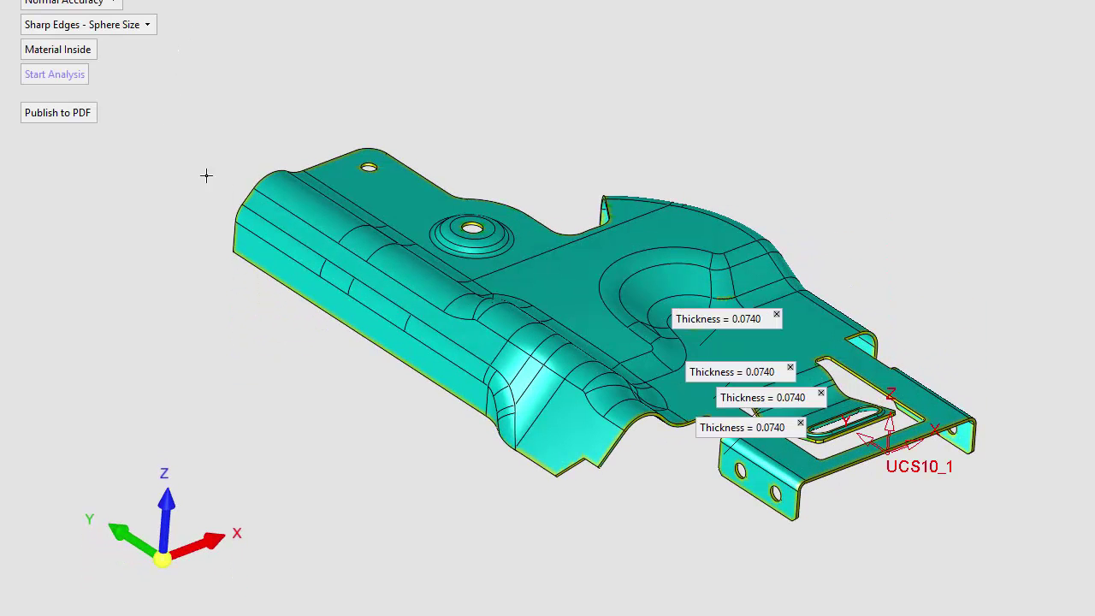
click(377, 205)
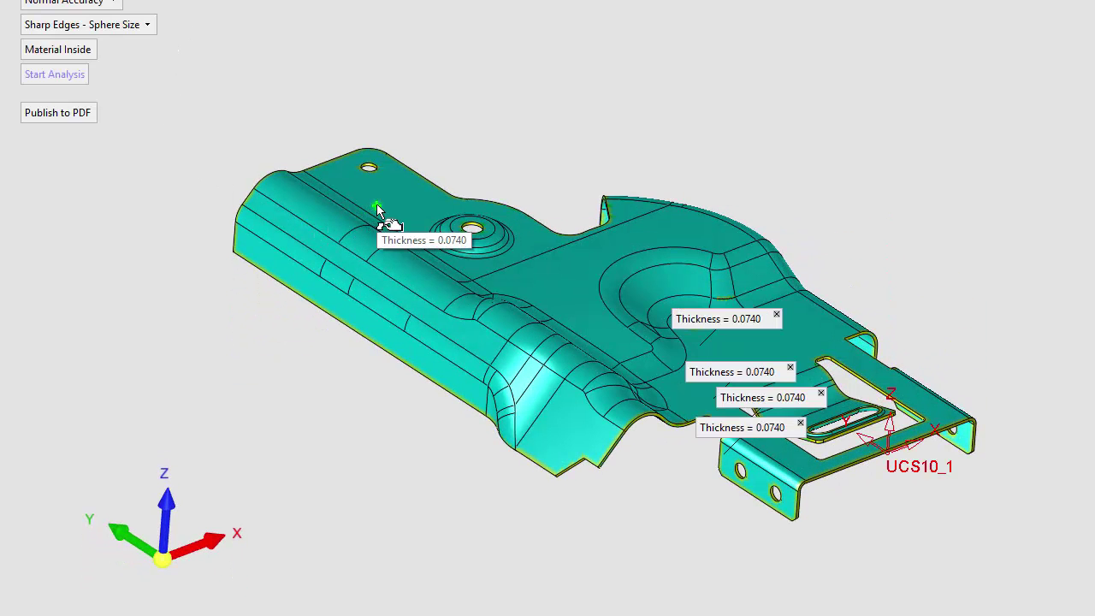
click(544, 310)
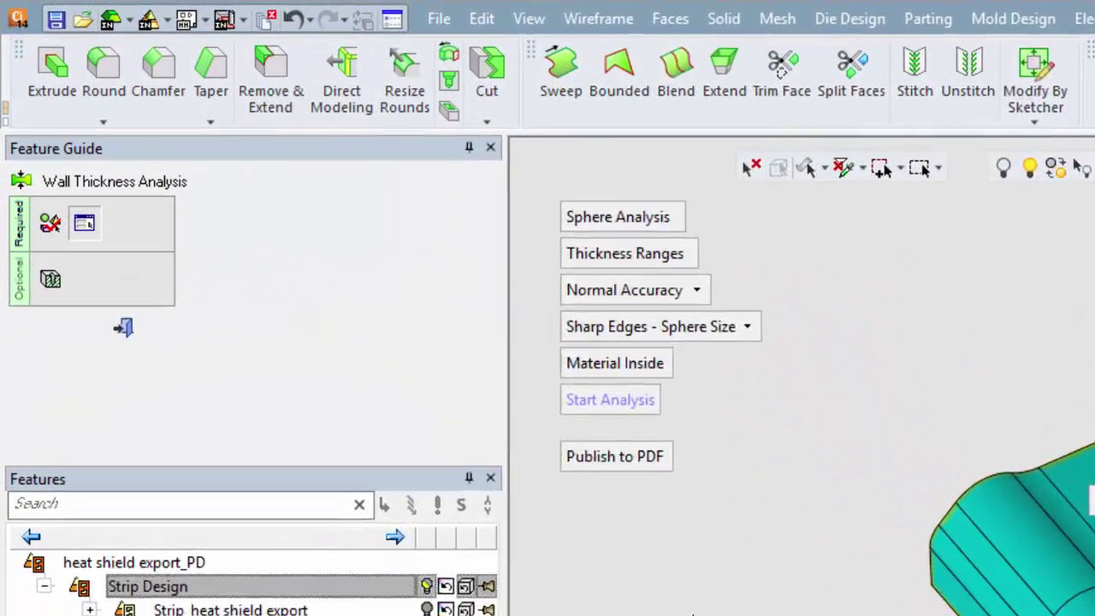
click(50, 279)
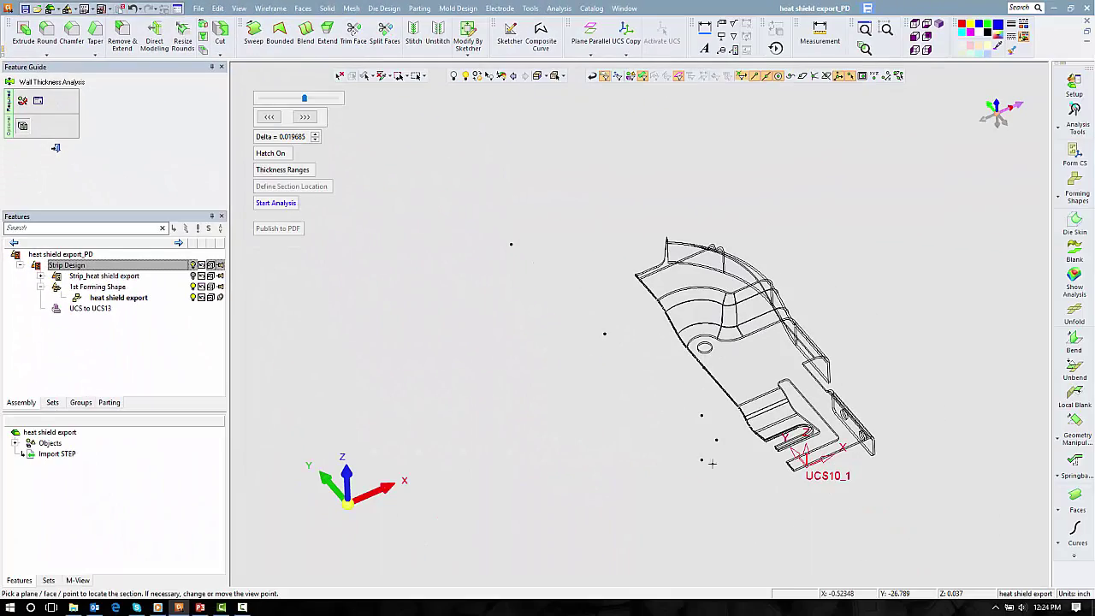
scroll(712, 463, up, 3)
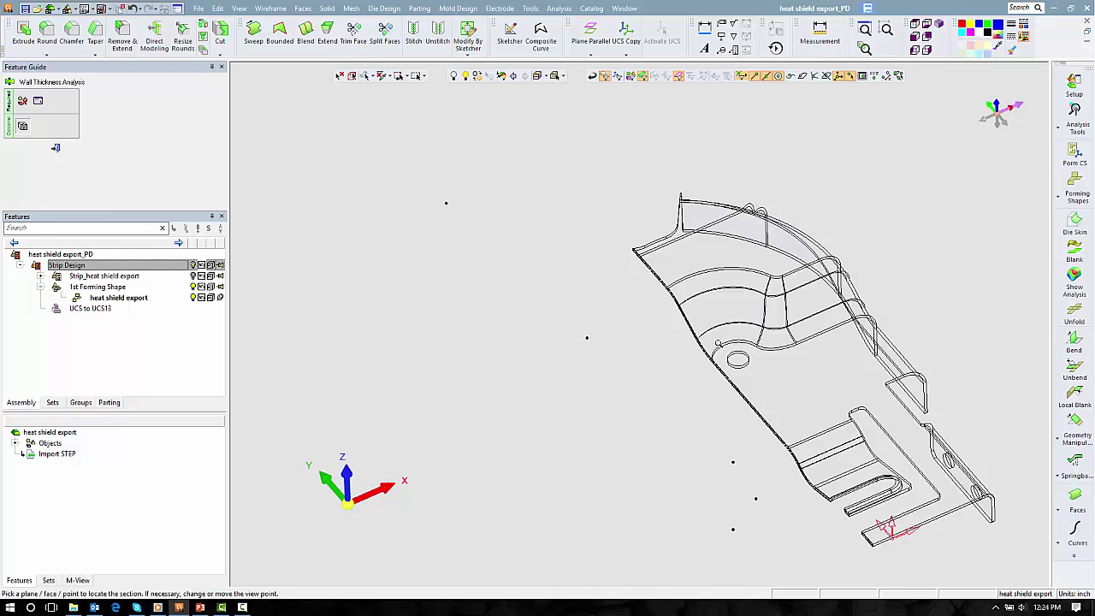
mouse_move(712, 428)
middle_down()
mouse_move(745, 360)
mouse_move(723, 308)
mouse_move(710, 325)
middle_up()
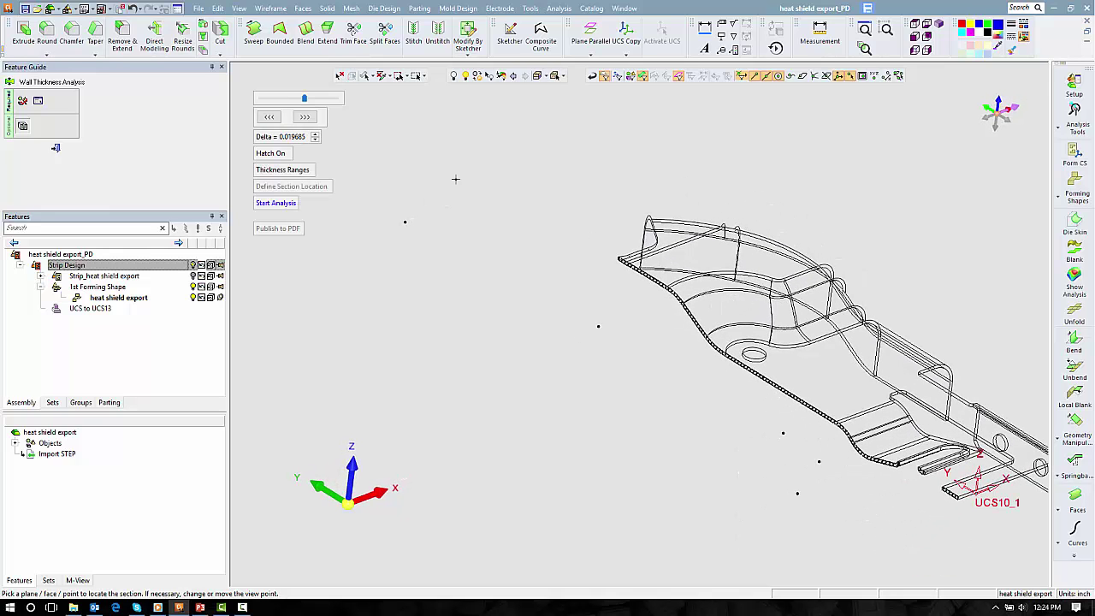
mouse_move(306, 101)
mouse_down()
mouse_move(276, 118)
mouse_move(310, 119)
mouse_up()
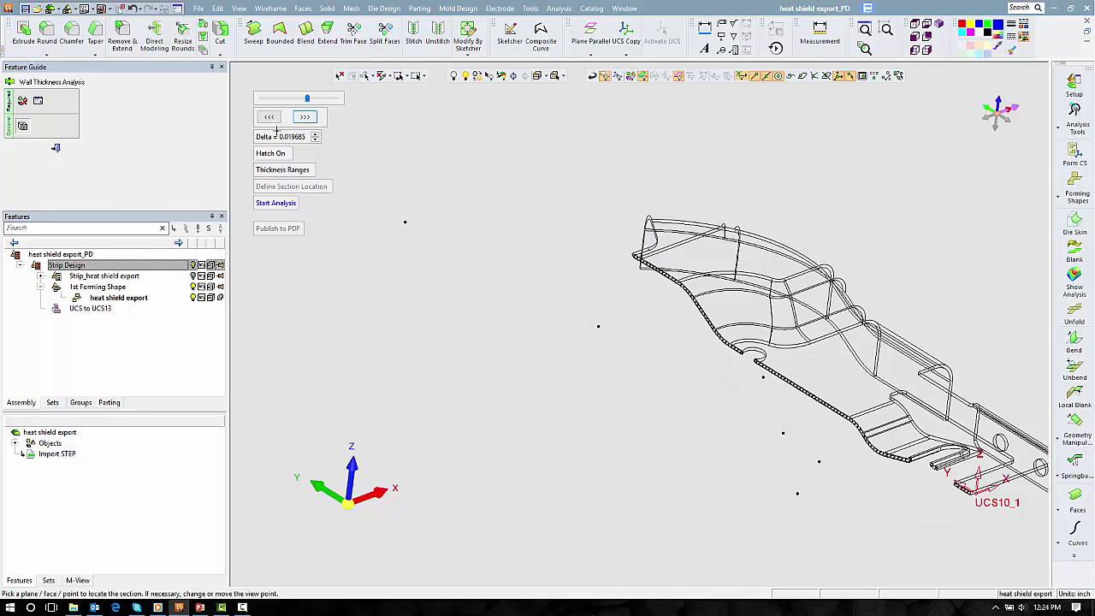
click(55, 148)
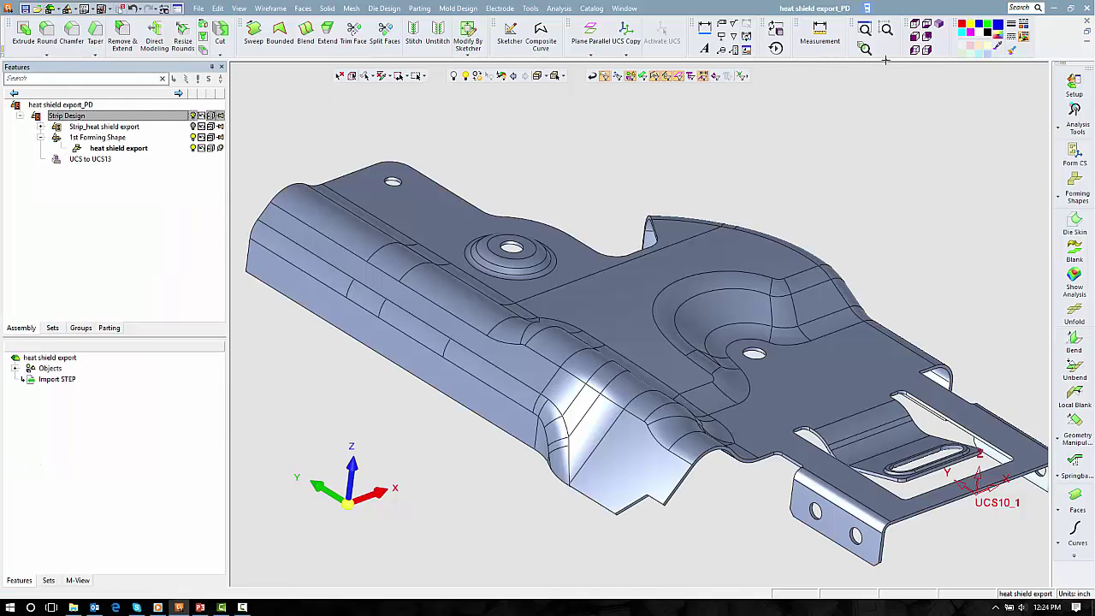
click(914, 25)
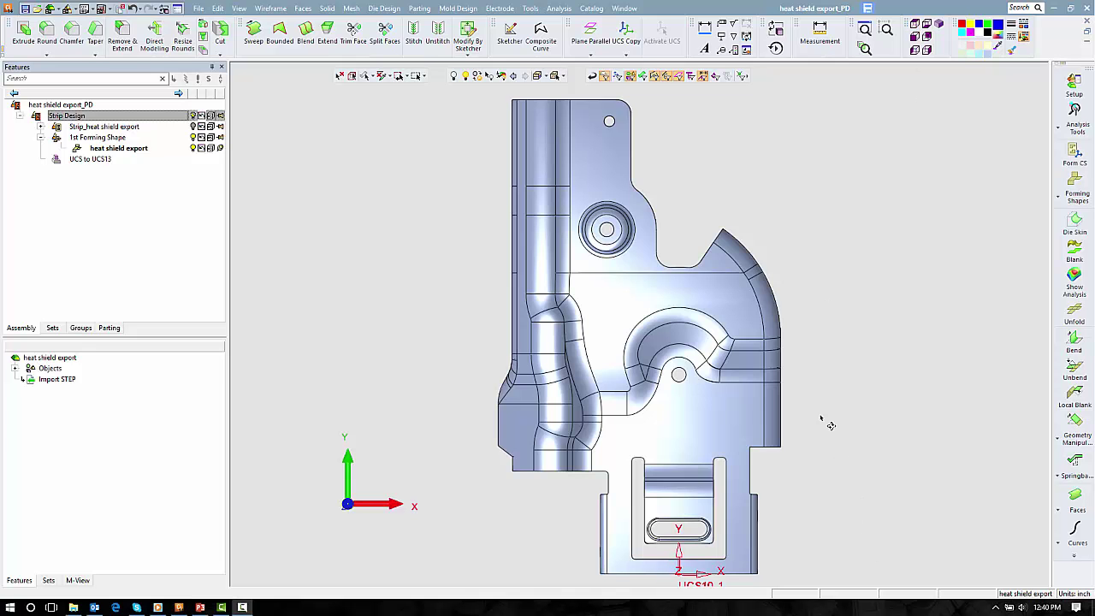
middle_drag(830, 425, 866, 356)
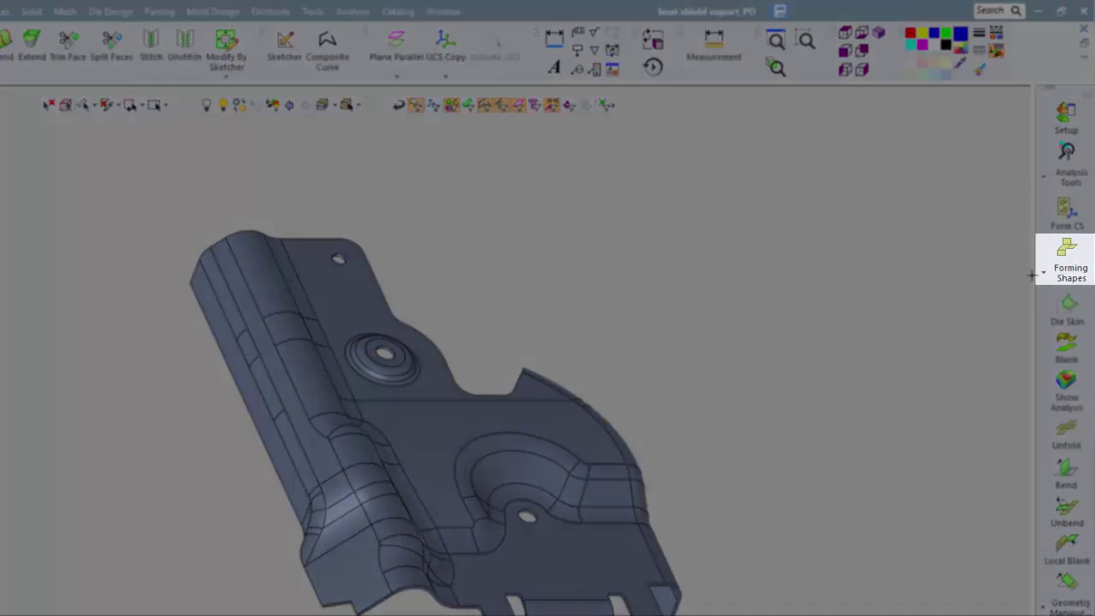
Add the heat shield as a new forming part saved as skin.elt.
click(1065, 257)
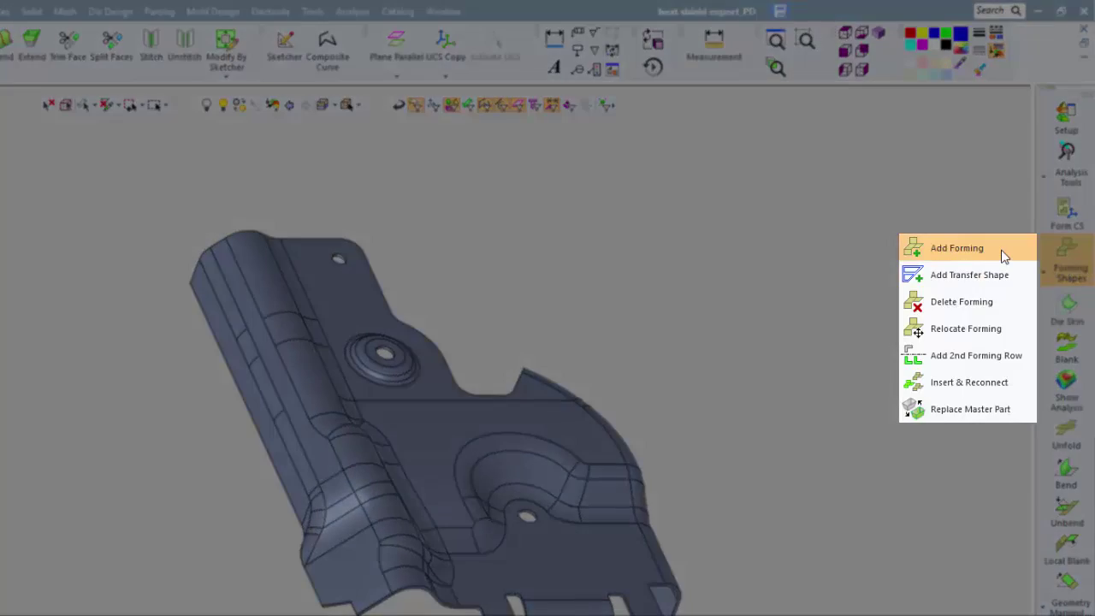
click(1002, 255)
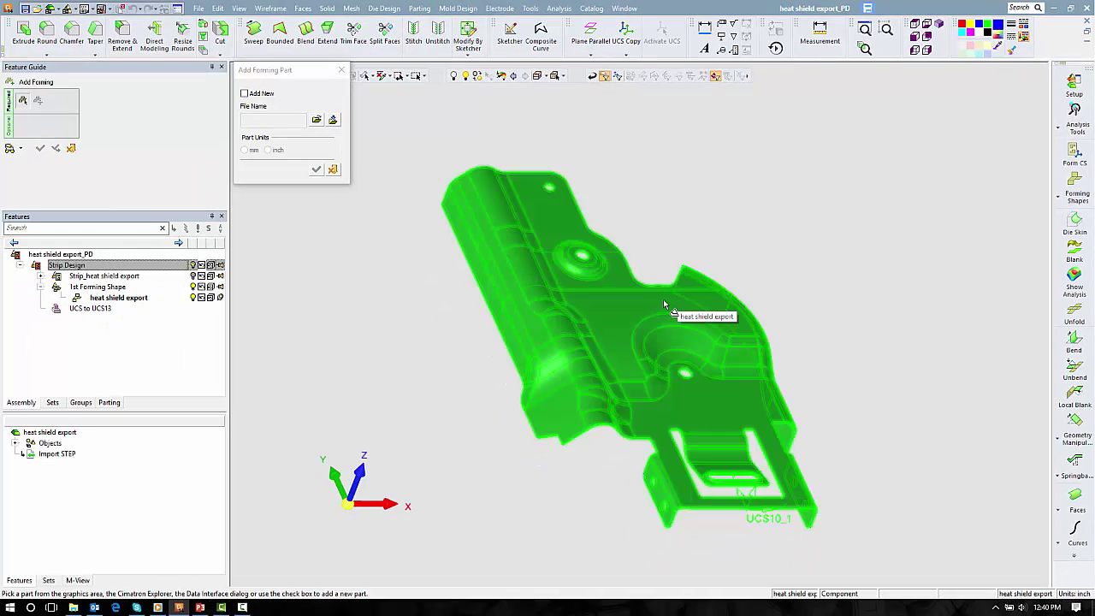
click(664, 302)
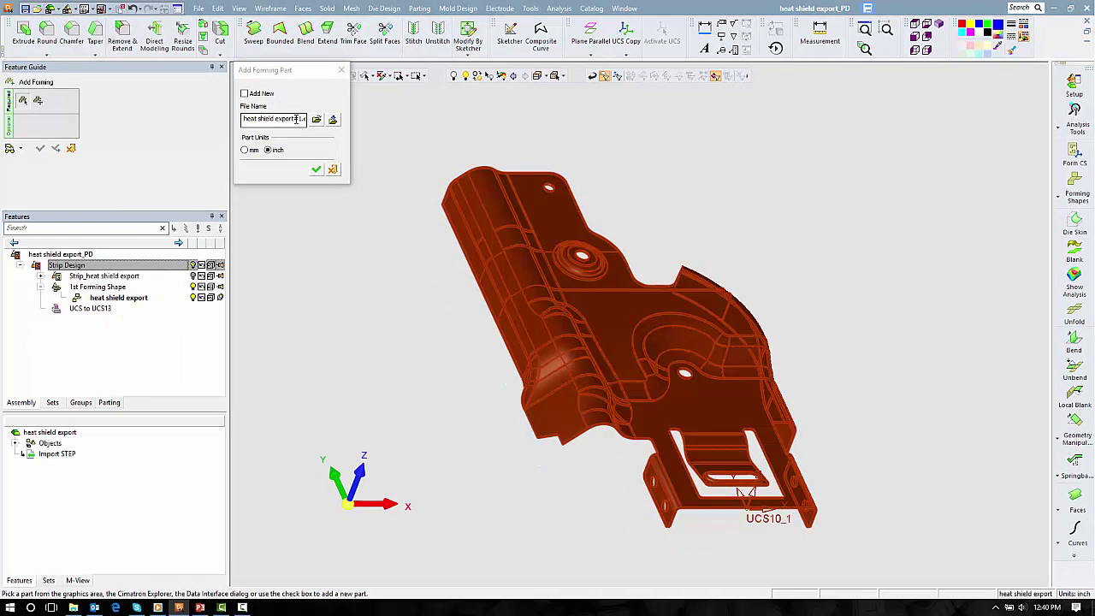
drag(301, 119, 217, 138)
key(BackSpace)
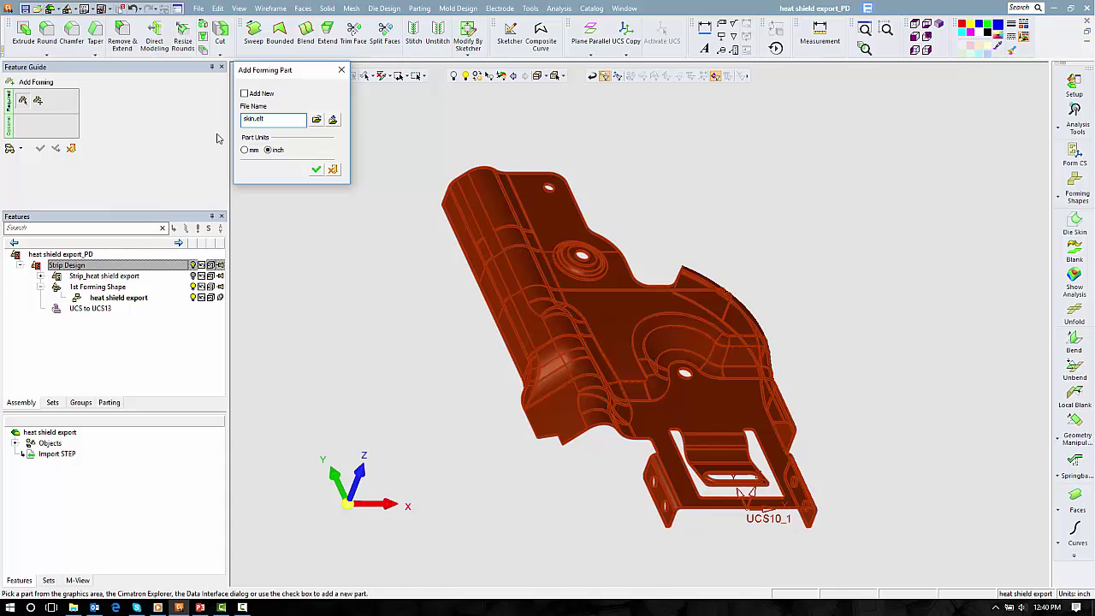
click(315, 171)
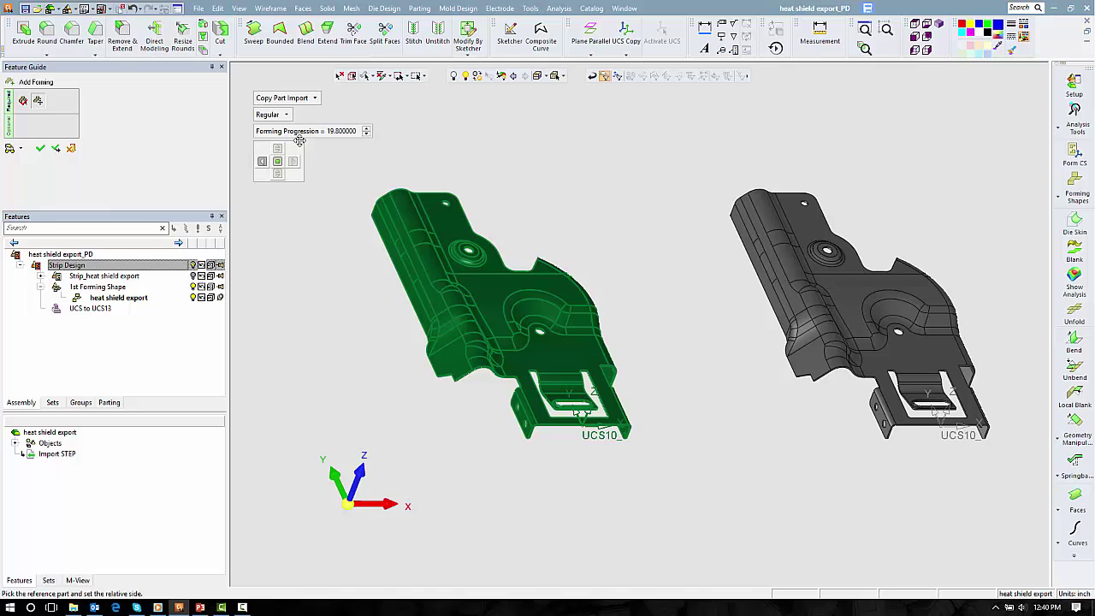
Place the skin forming shape at a forming progression of 15.
click(322, 134)
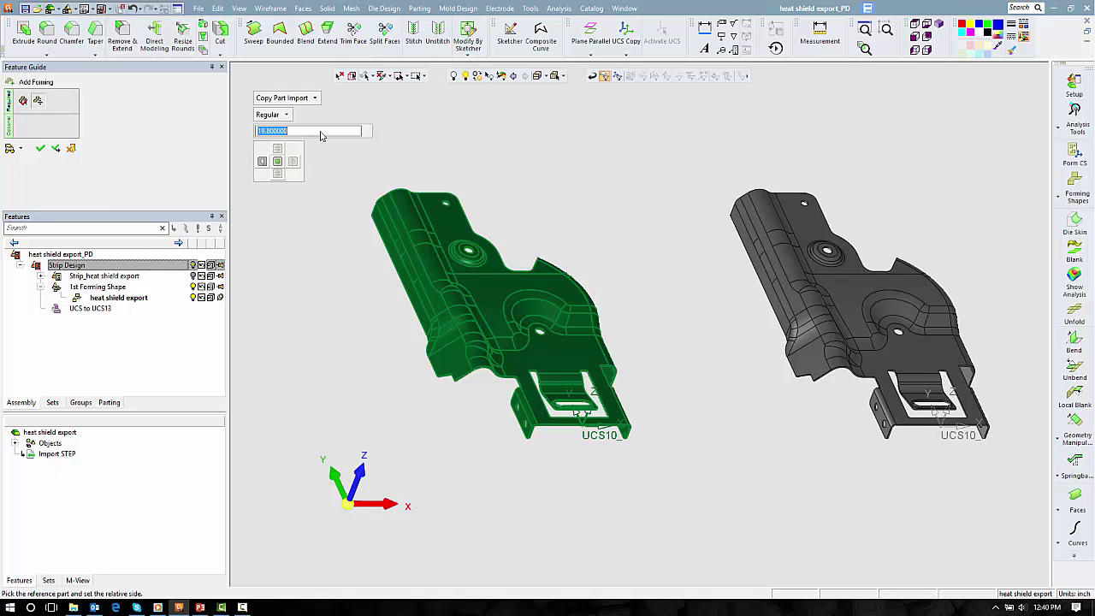
text(15)
key(Return)
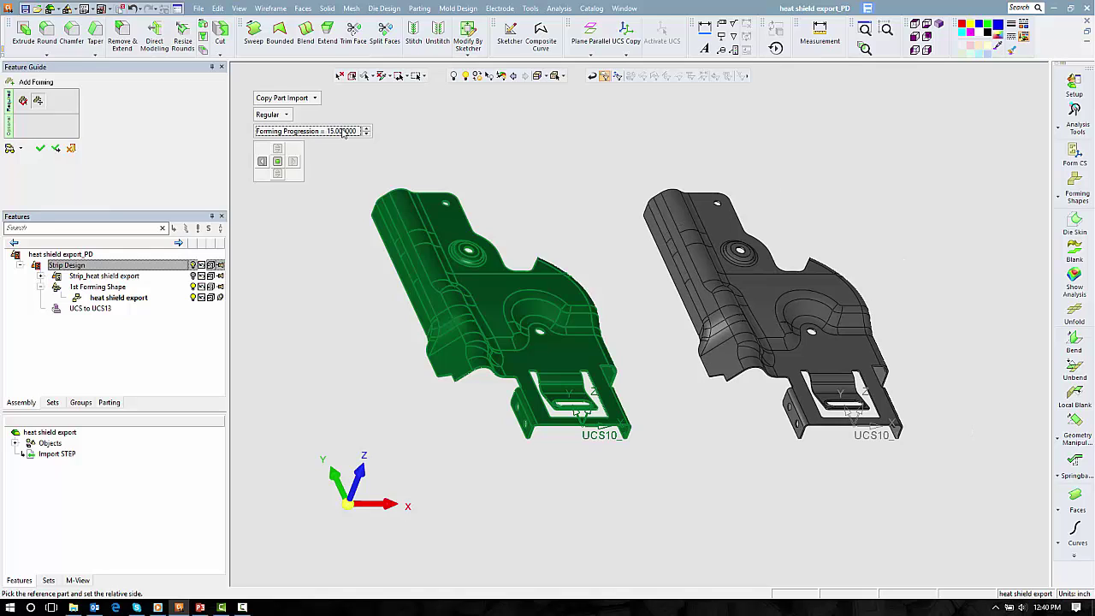
middle_drag(564, 155, 506, 159)
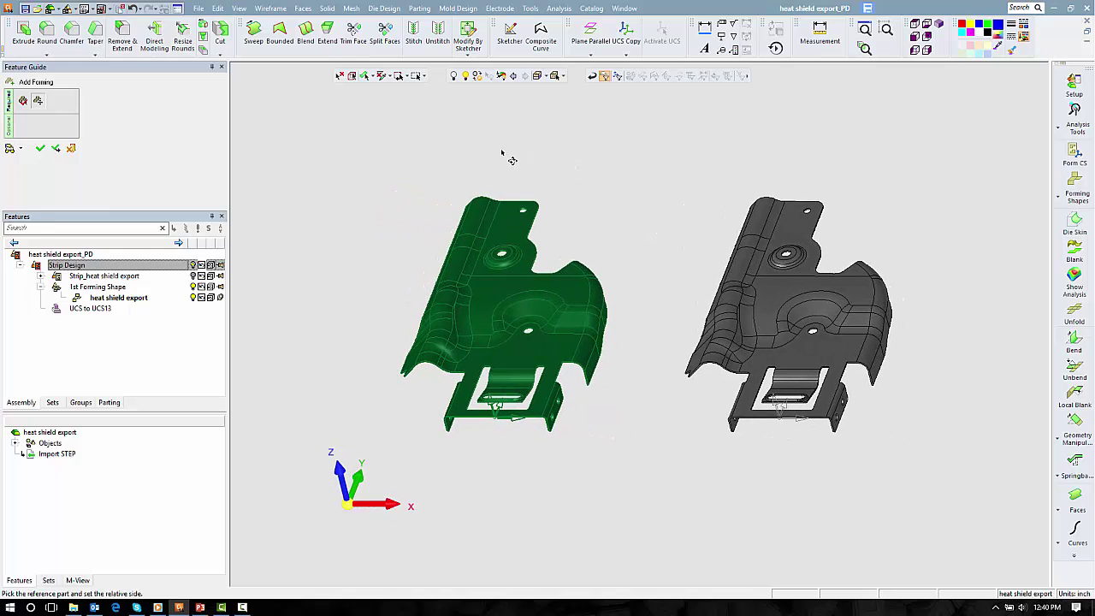
click(41, 151)
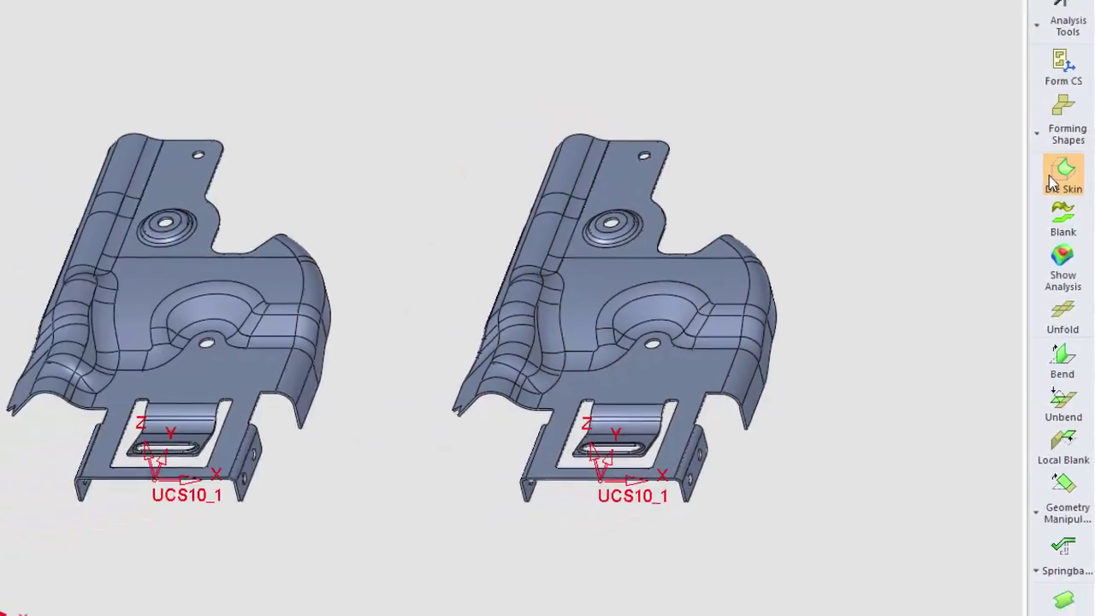
Define the right part's faces as Die Skin12 and accept the 0.074 setup thickness.
click(1036, 133)
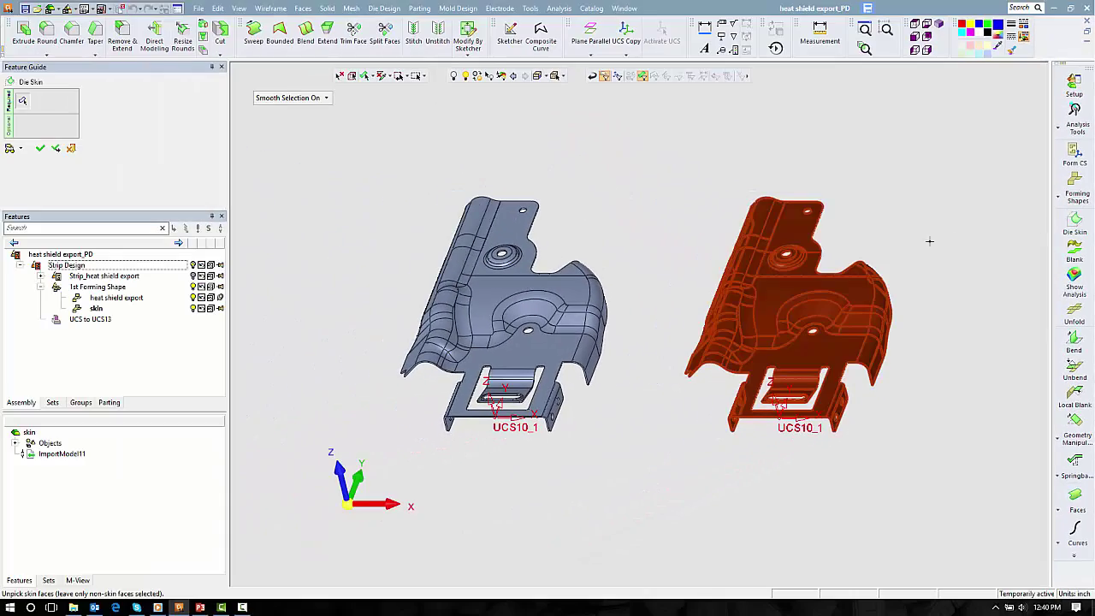
middle_drag(809, 280, 860, 187)
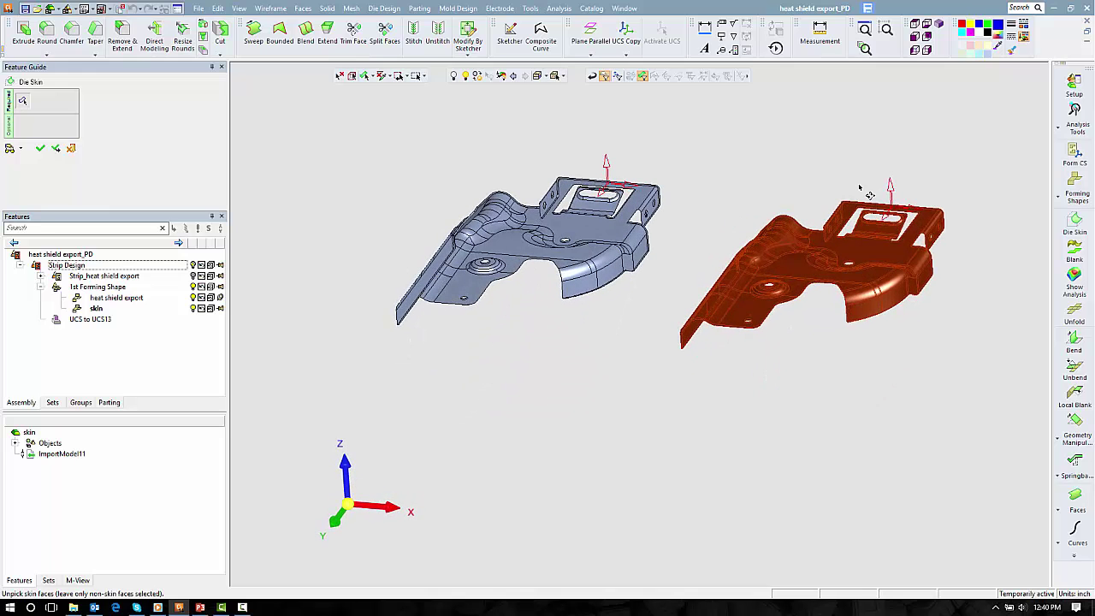
click(863, 319)
middle_drag(758, 151, 758, 242)
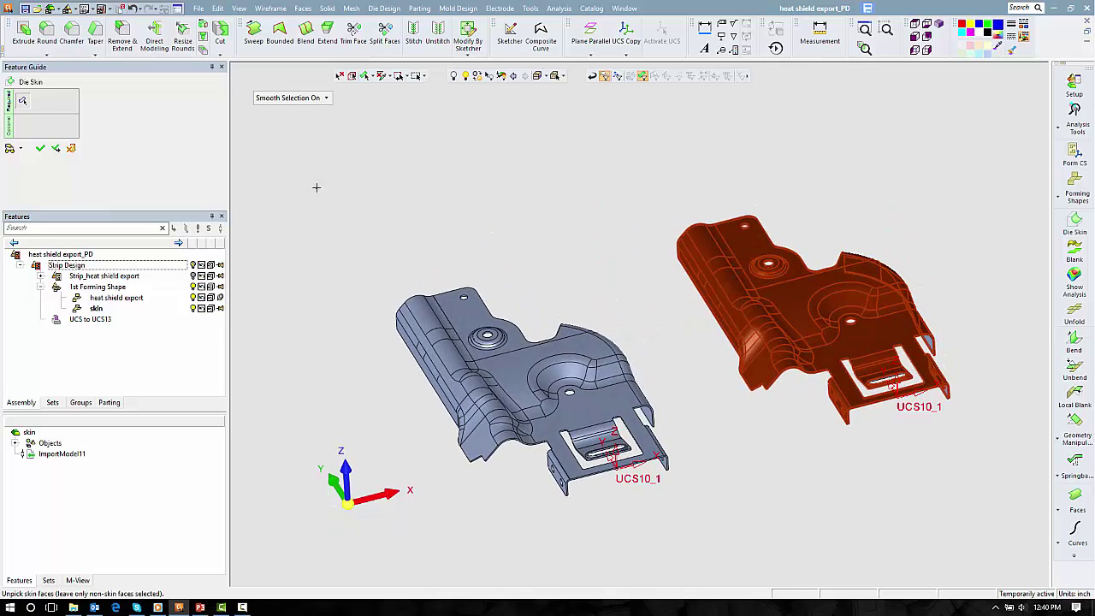
click(40, 149)
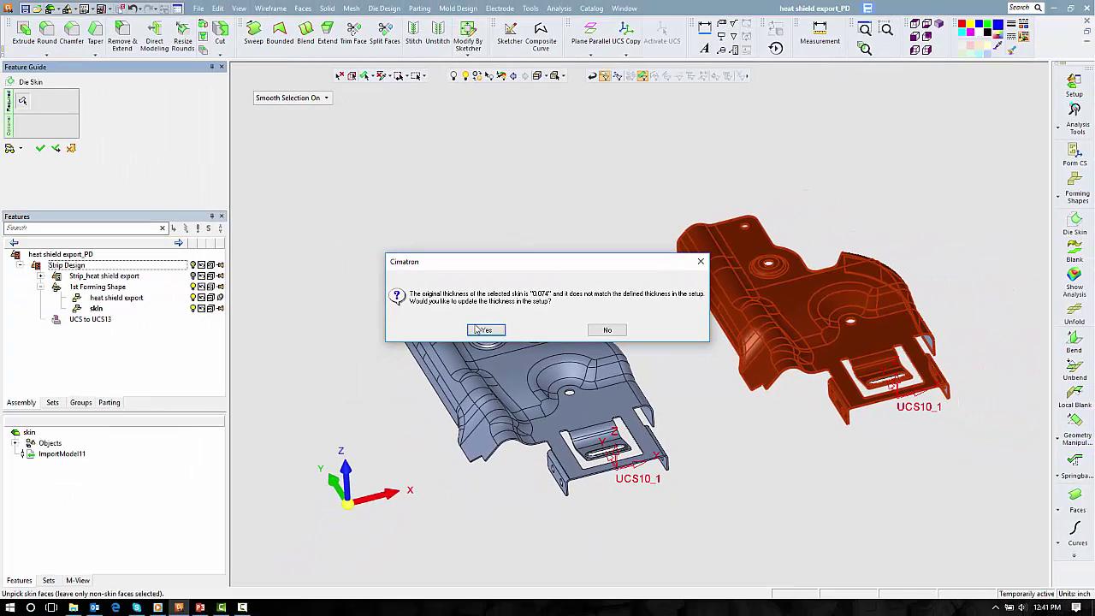
click(481, 331)
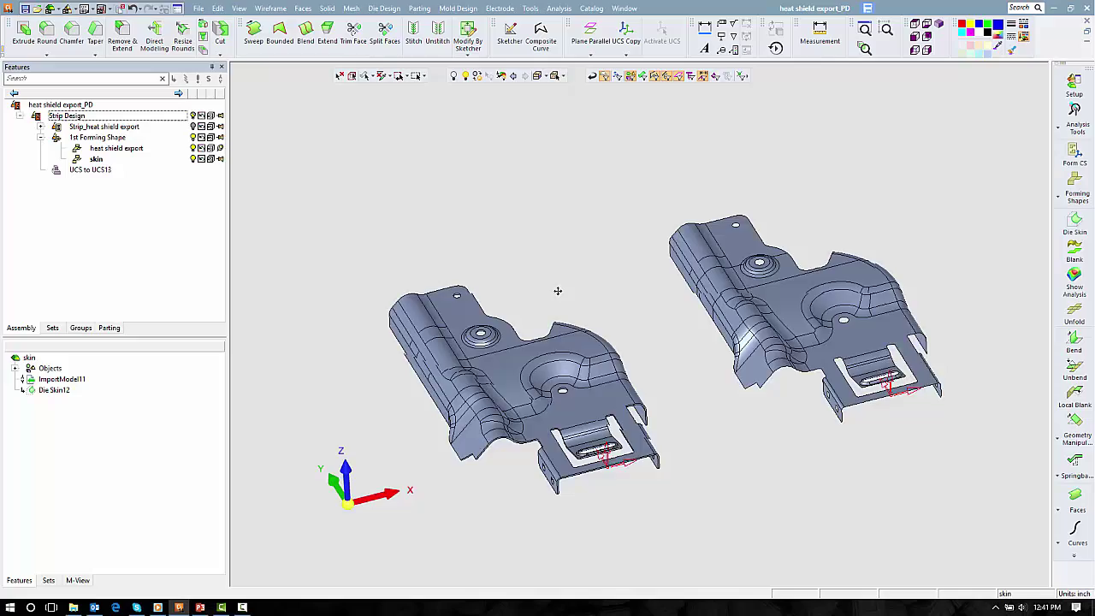
middle_drag(598, 383, 651, 335)
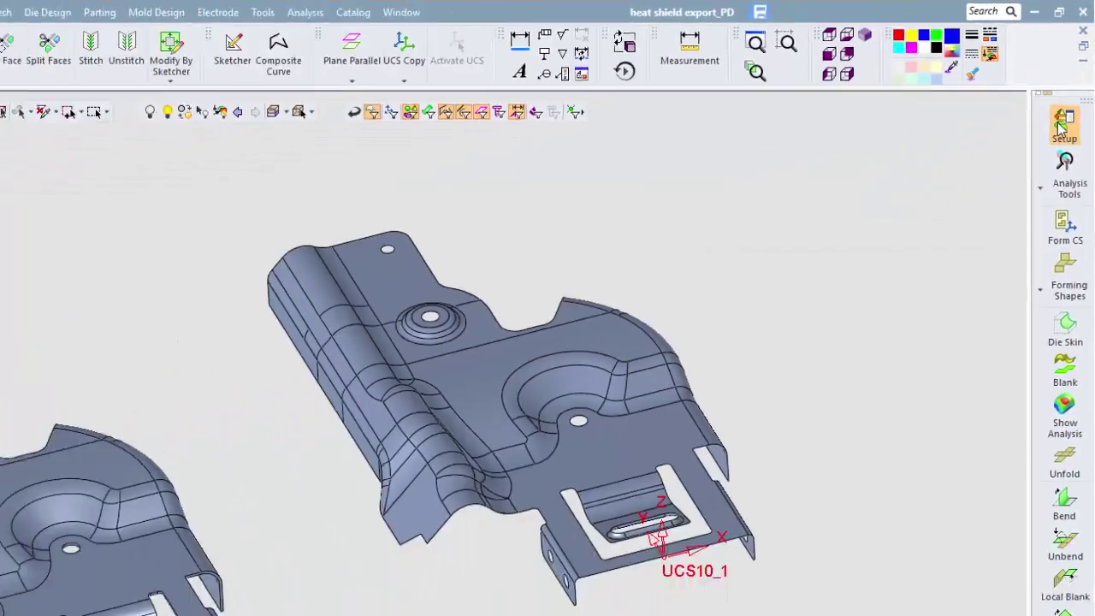
Set the setup table material to HSLA 350 and show the Punch settings.
click(1063, 125)
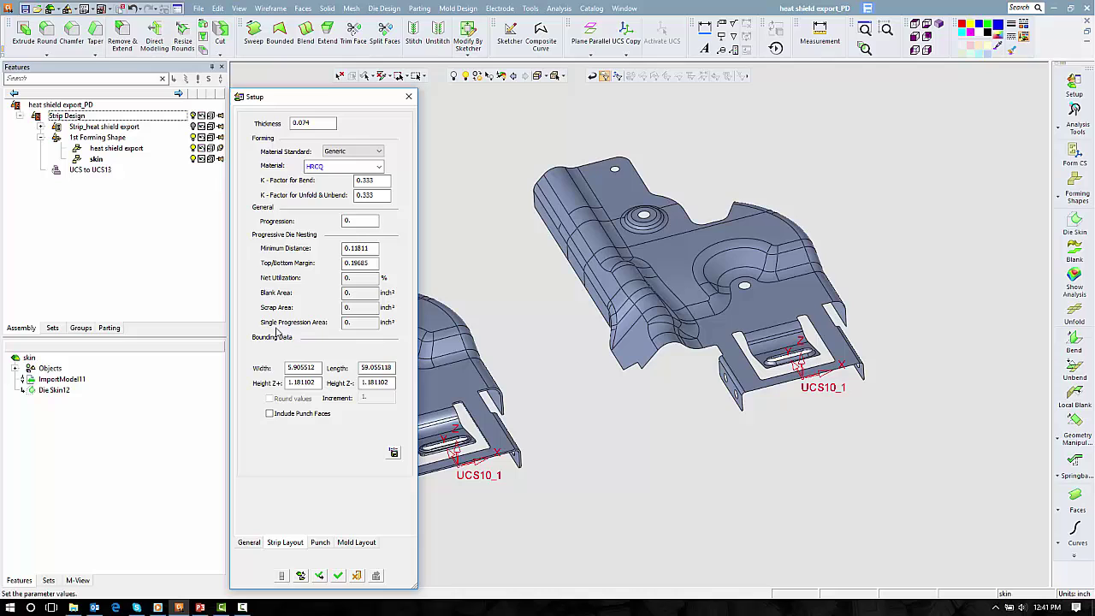
click(378, 167)
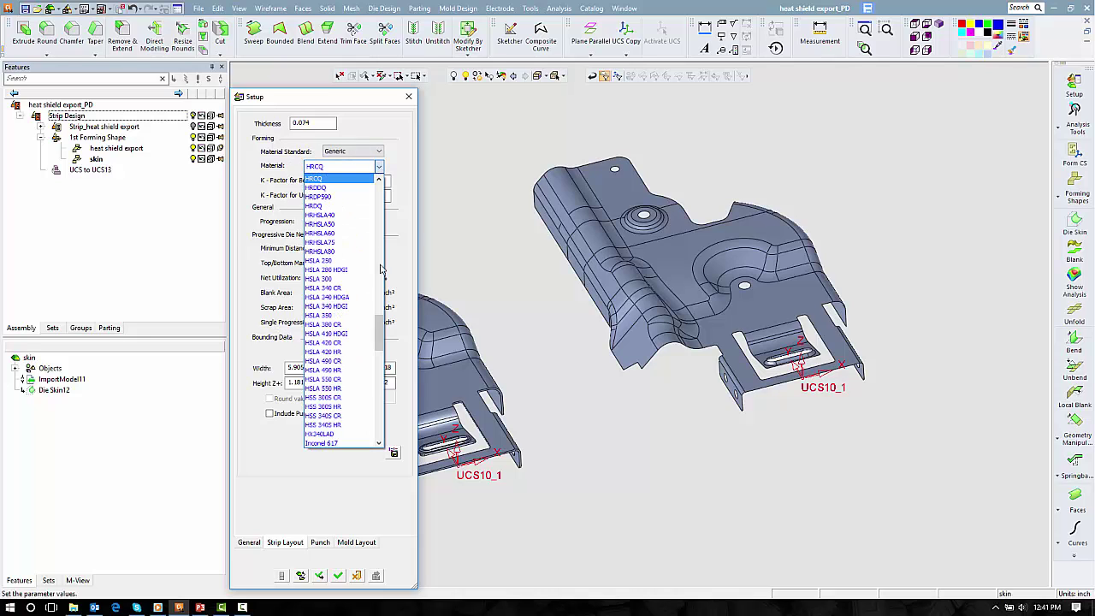
mouse_move(381, 319)
mouse_down()
mouse_move(381, 270)
mouse_move(379, 331)
mouse_up()
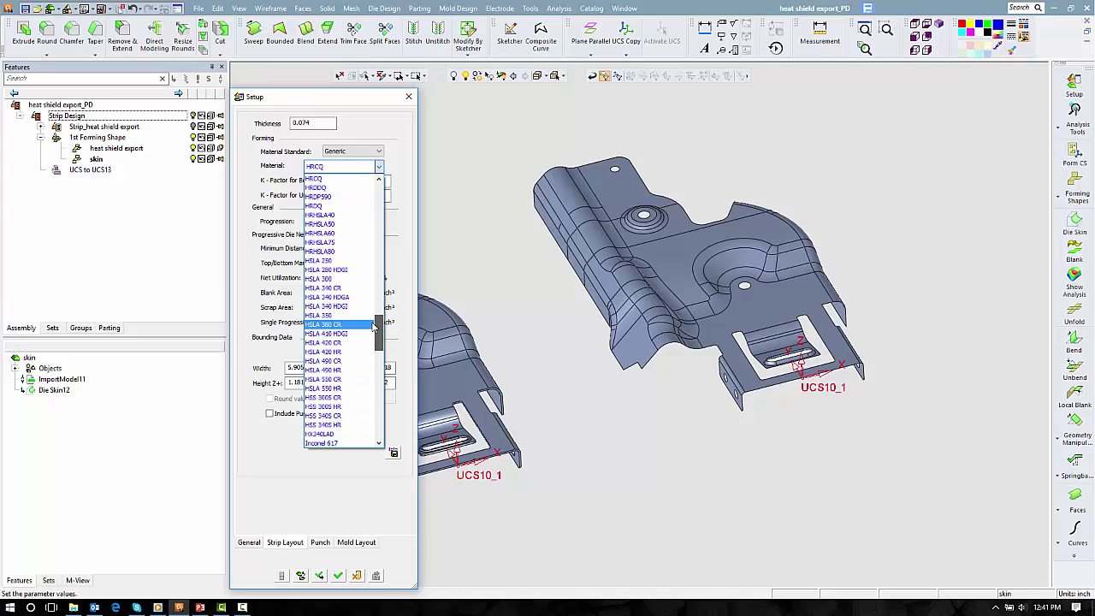
click(339, 316)
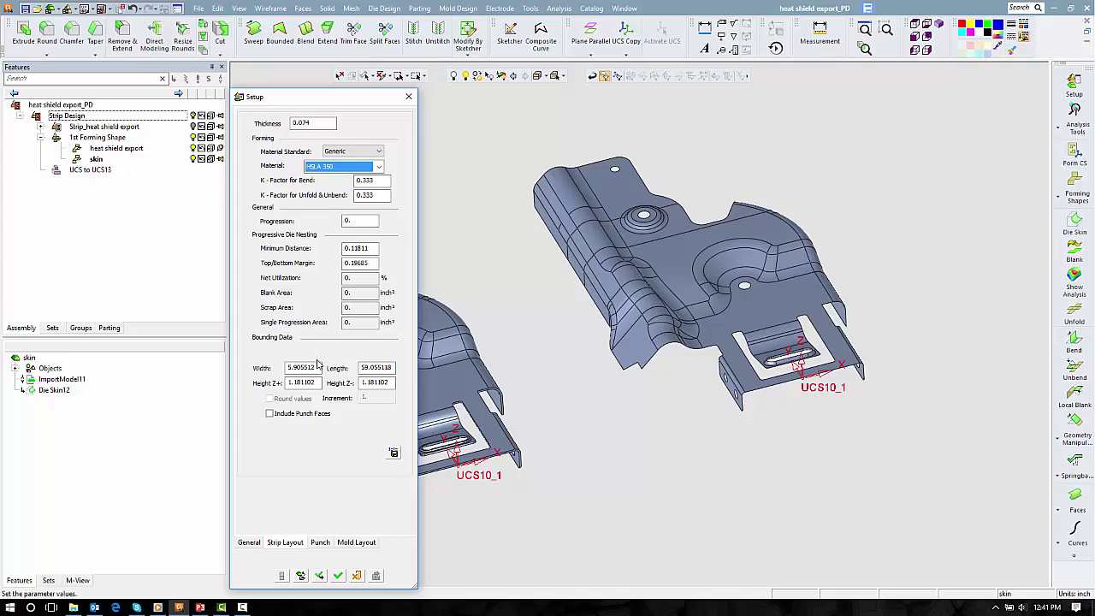
click(319, 542)
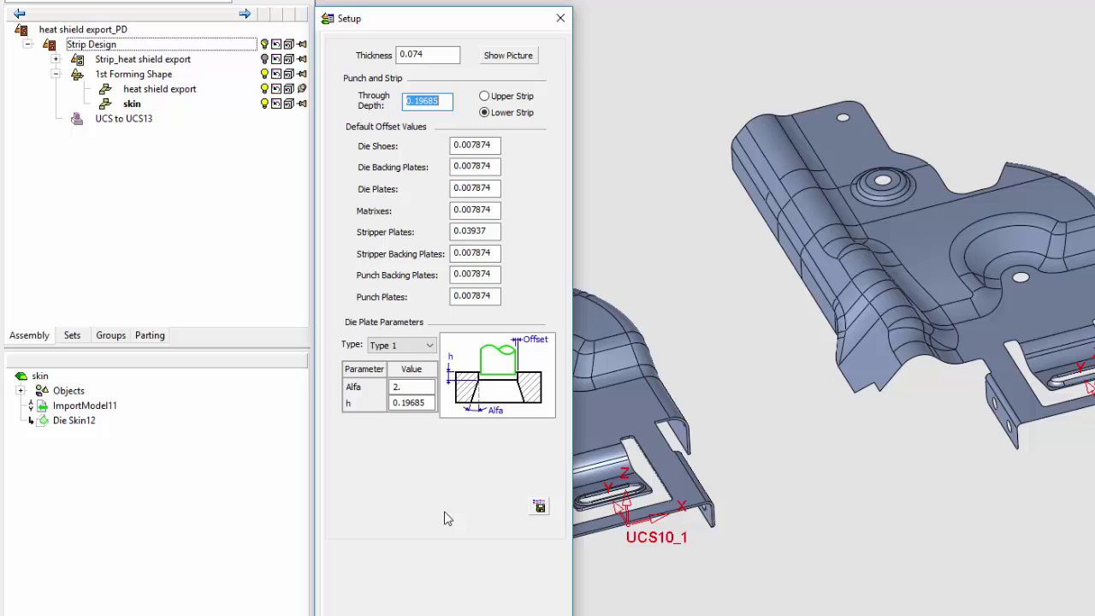
Set through depth 0.375, die shoe and backing plate offsets 0.06, die plate and matrix offsets 0.008.
click(505, 55)
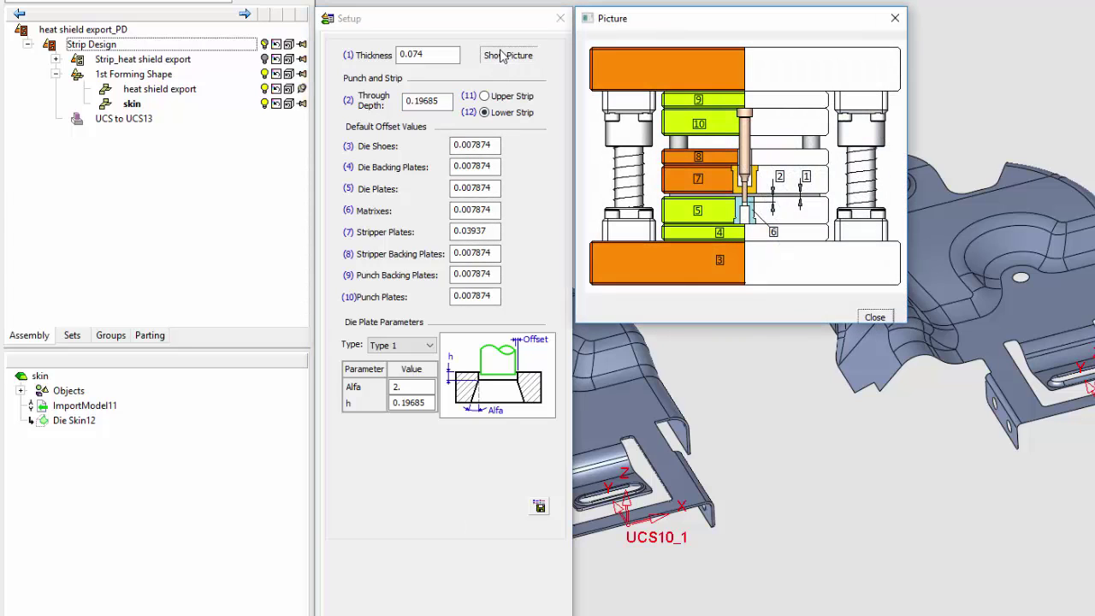
drag(449, 101, 415, 101)
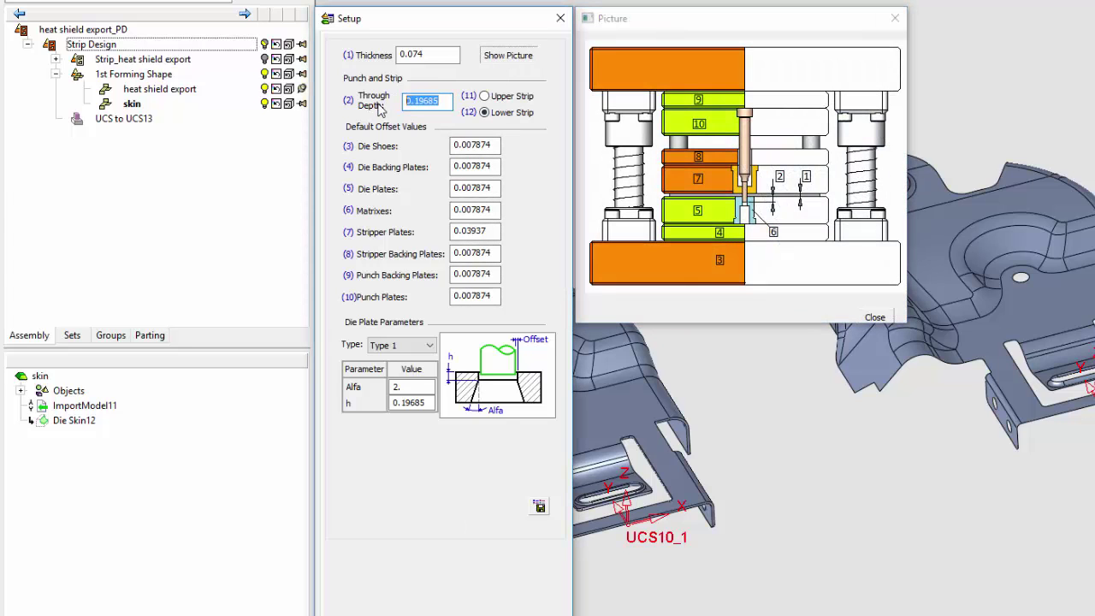
text(.375)
drag(490, 143, 432, 144)
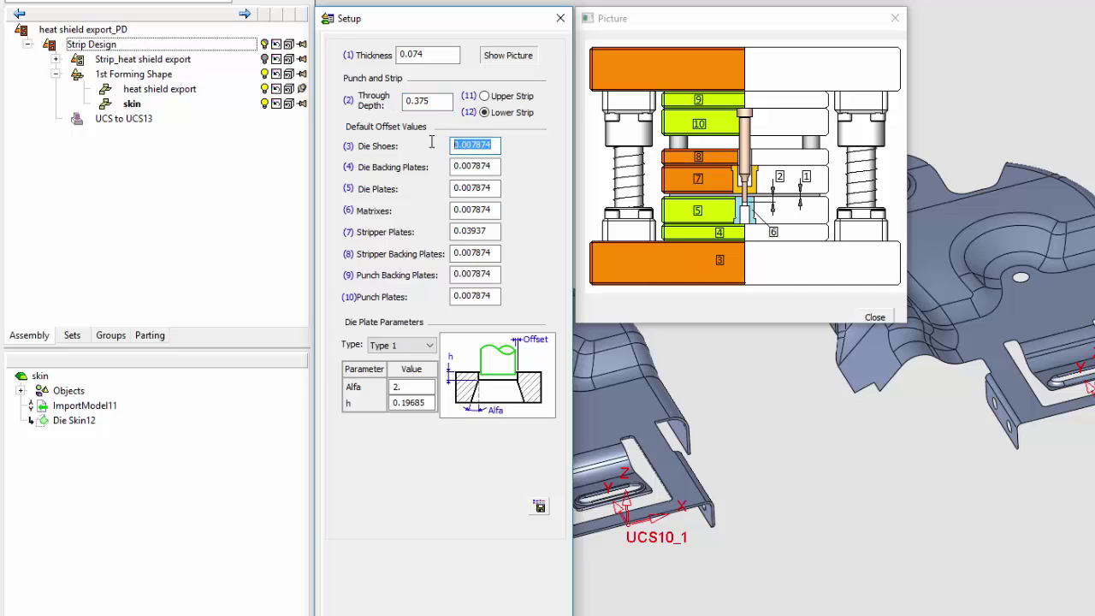
text(.0)
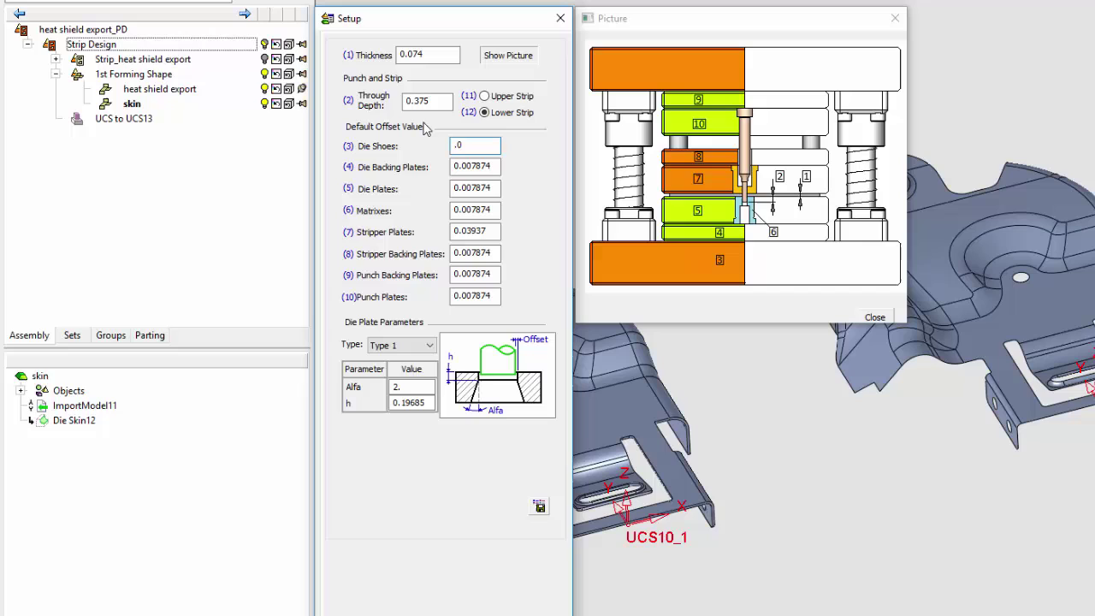
text(6)
drag(493, 165, 429, 156)
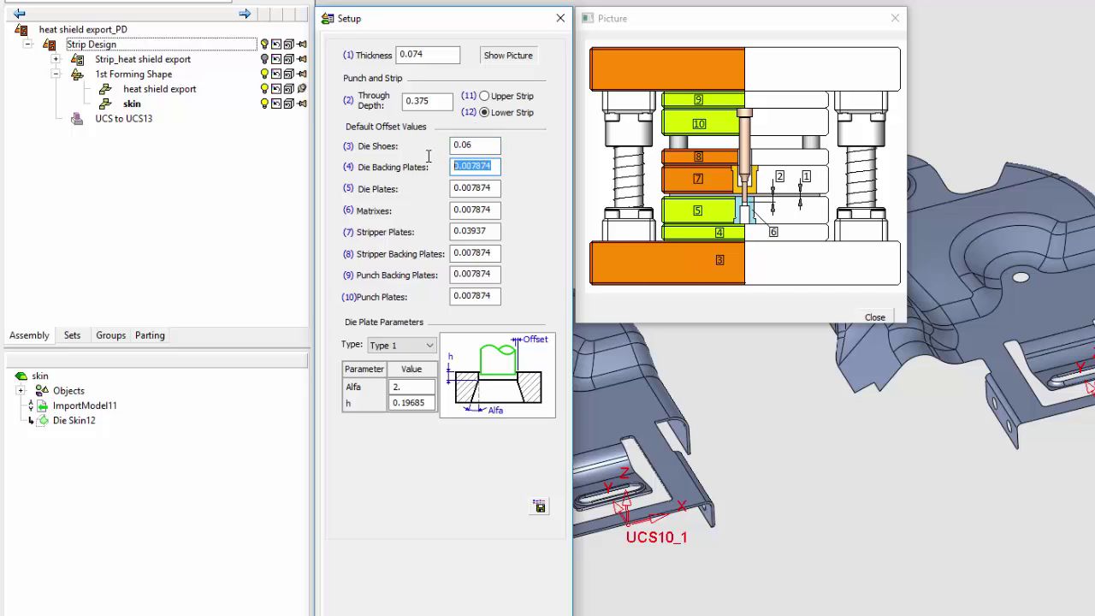
text(.06)
drag(492, 188, 426, 190)
text(.00)
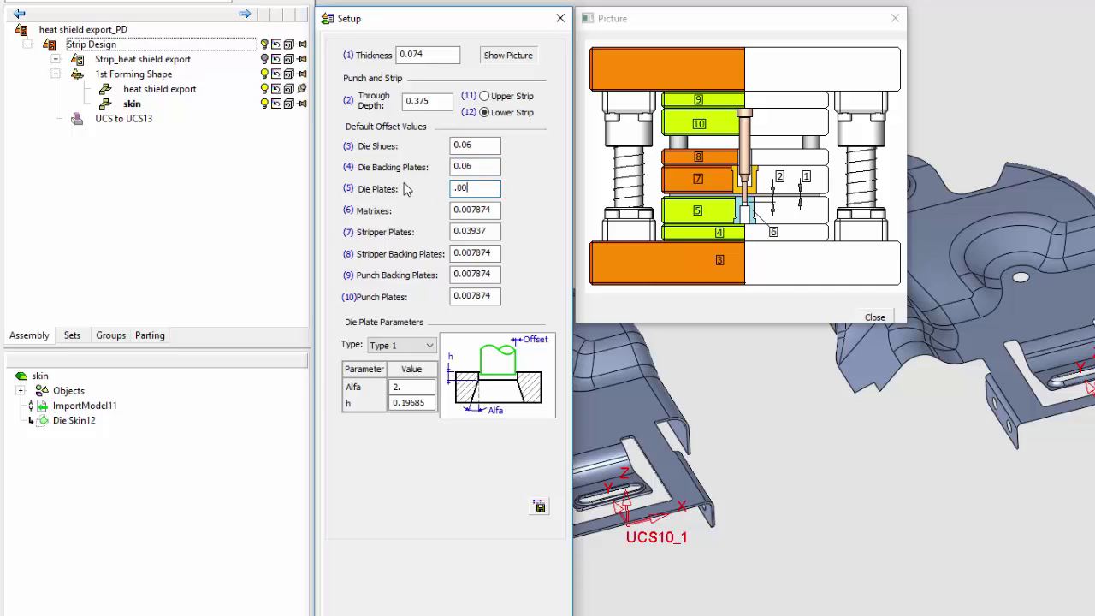
text(8)
drag(494, 212, 420, 210)
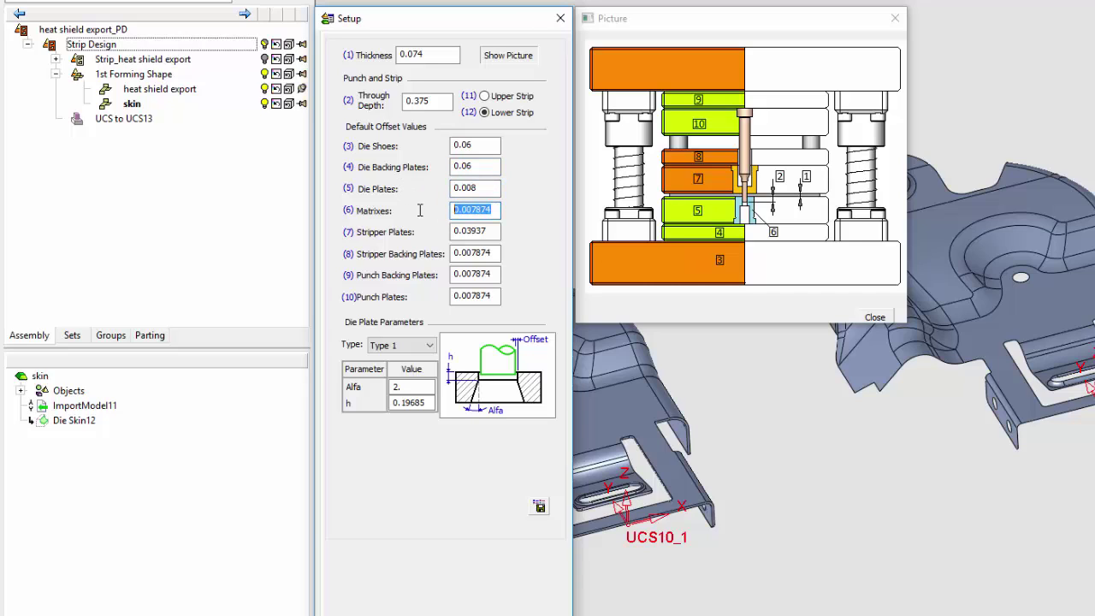
text(.00)
Preview die plate Types 2, 3 and 4.
click(428, 351)
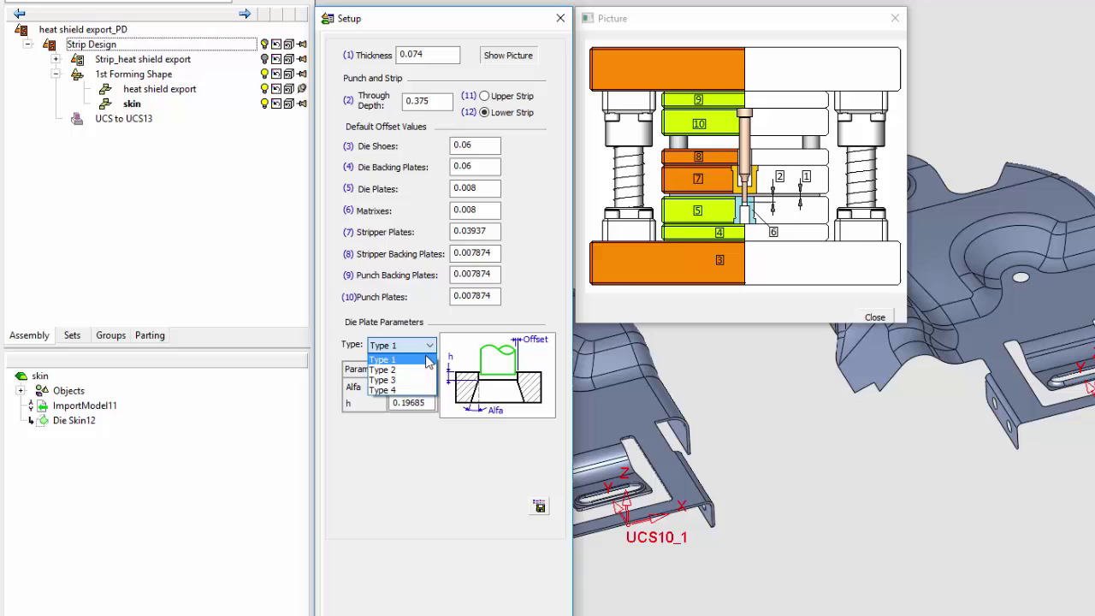
click(425, 368)
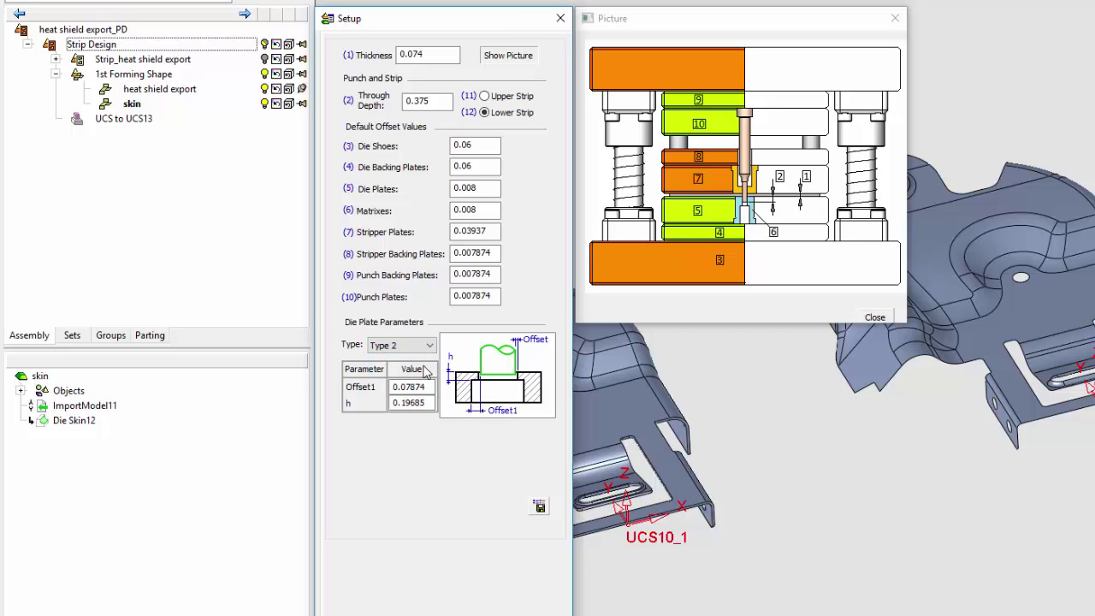
click(429, 346)
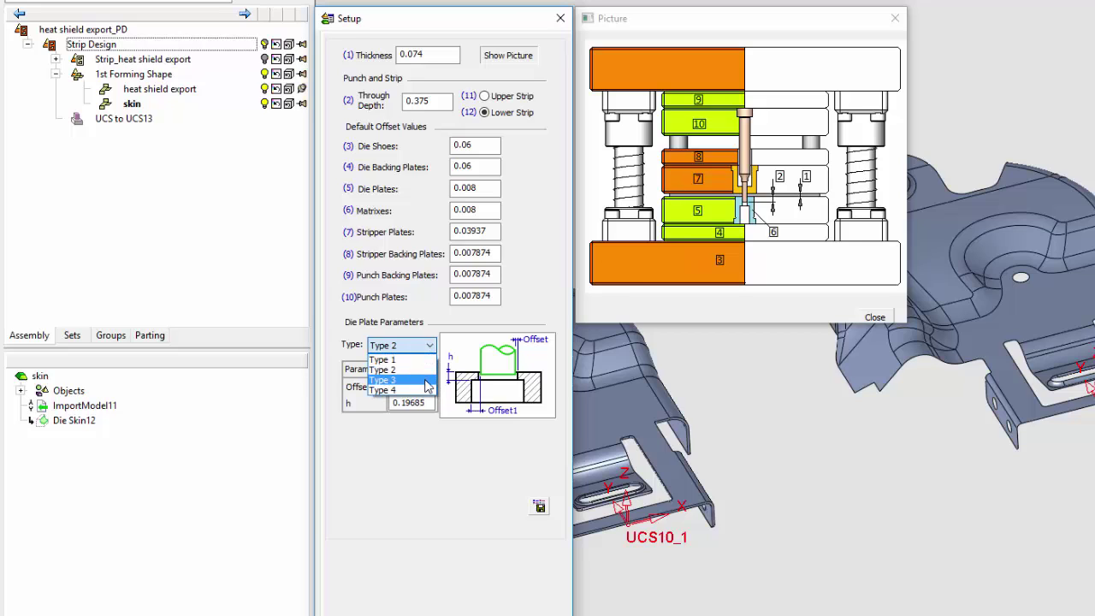
click(425, 380)
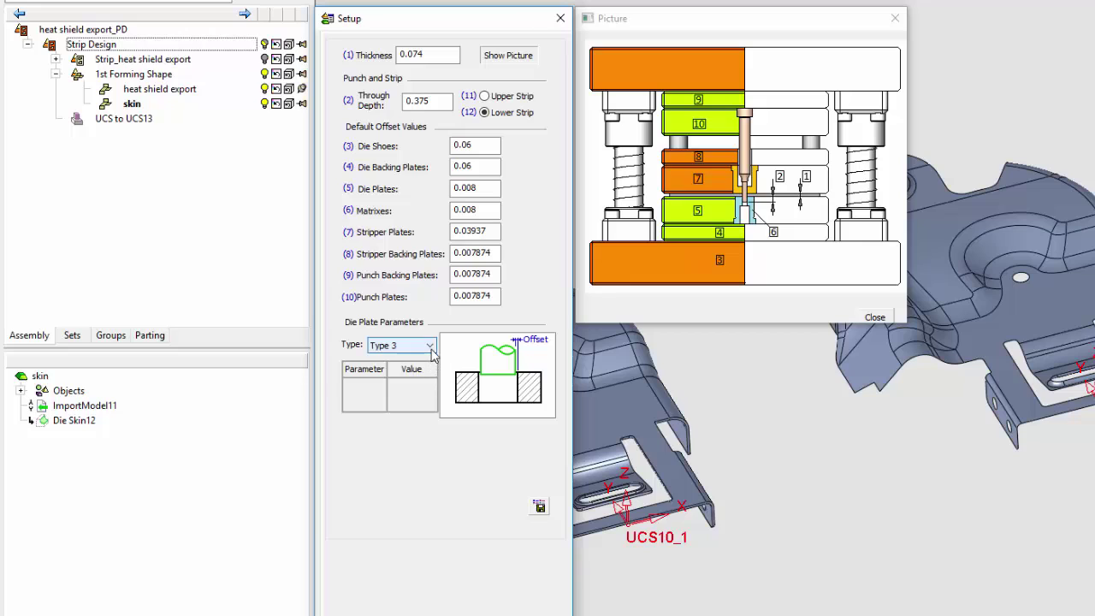
click(430, 348)
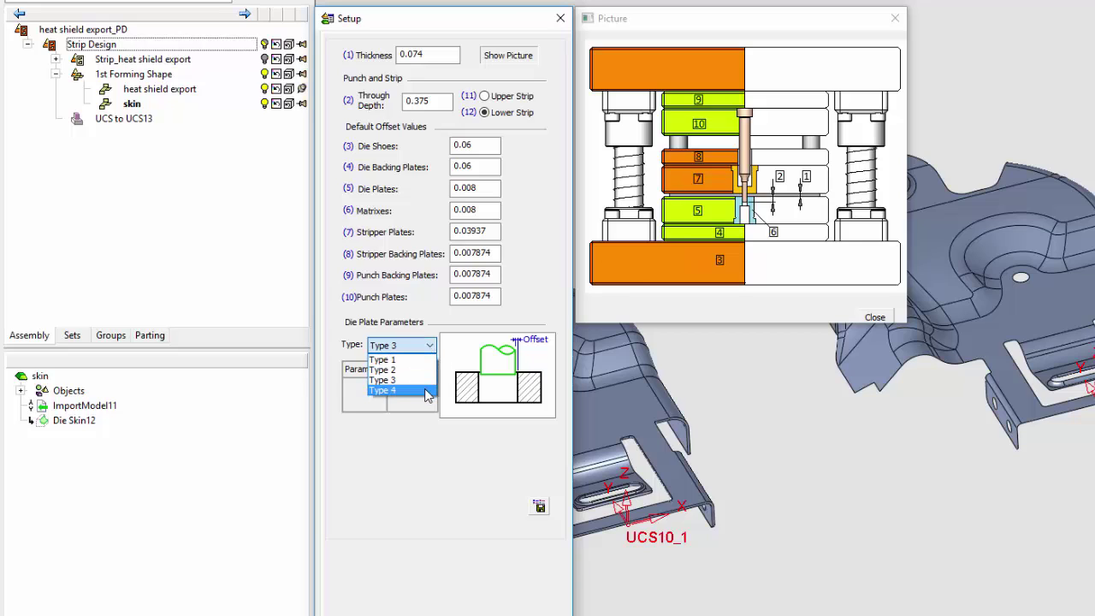
click(383, 390)
click(429, 388)
text(2.)
Set the die plate to Type 1 with Alfa 1 and h 0.25.
click(429, 346)
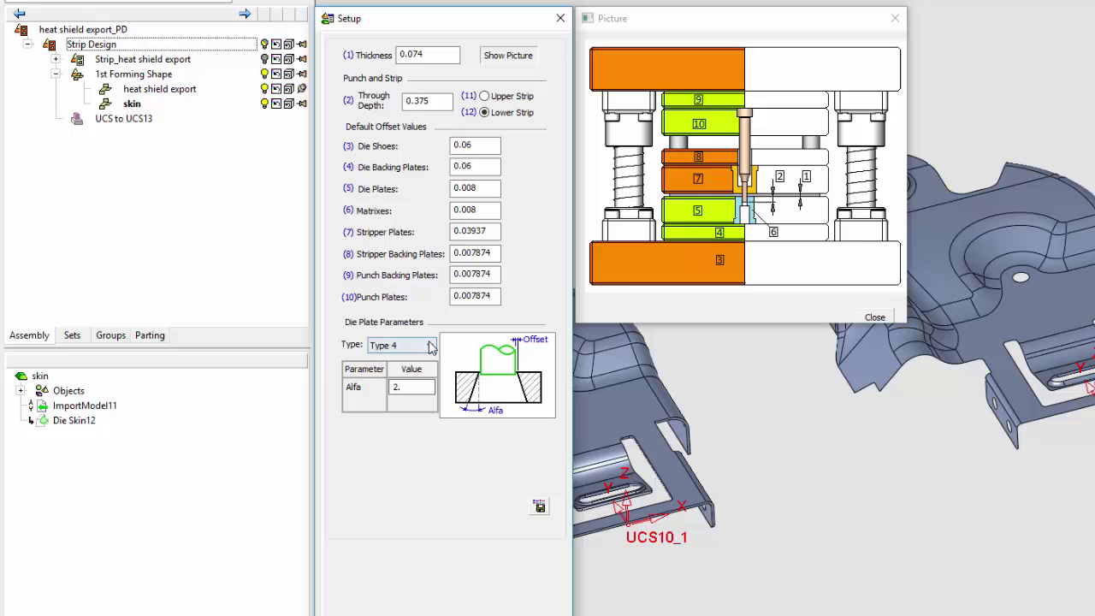
click(429, 361)
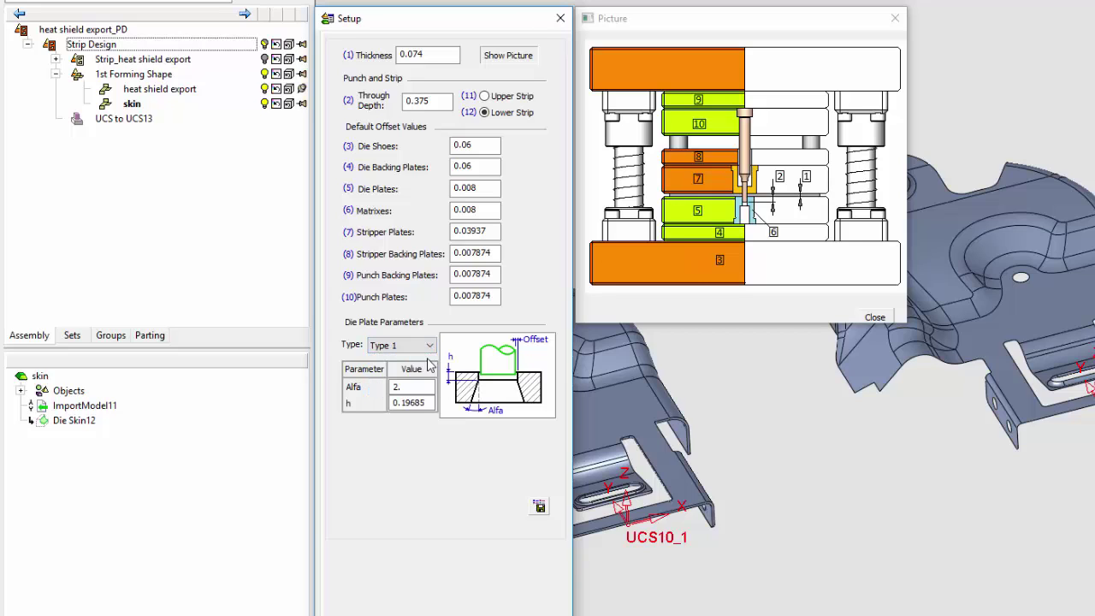
click(413, 386)
text(1.)
key(Tab)
text(.25)
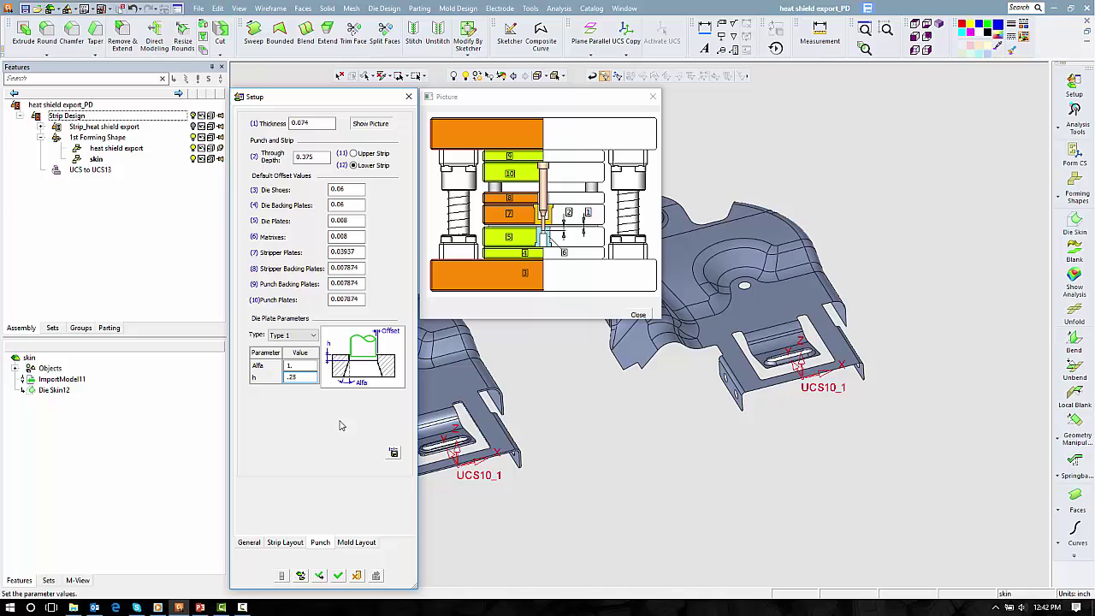
Apply the setup table settings and show both heat shield die skins in Top view.
click(339, 575)
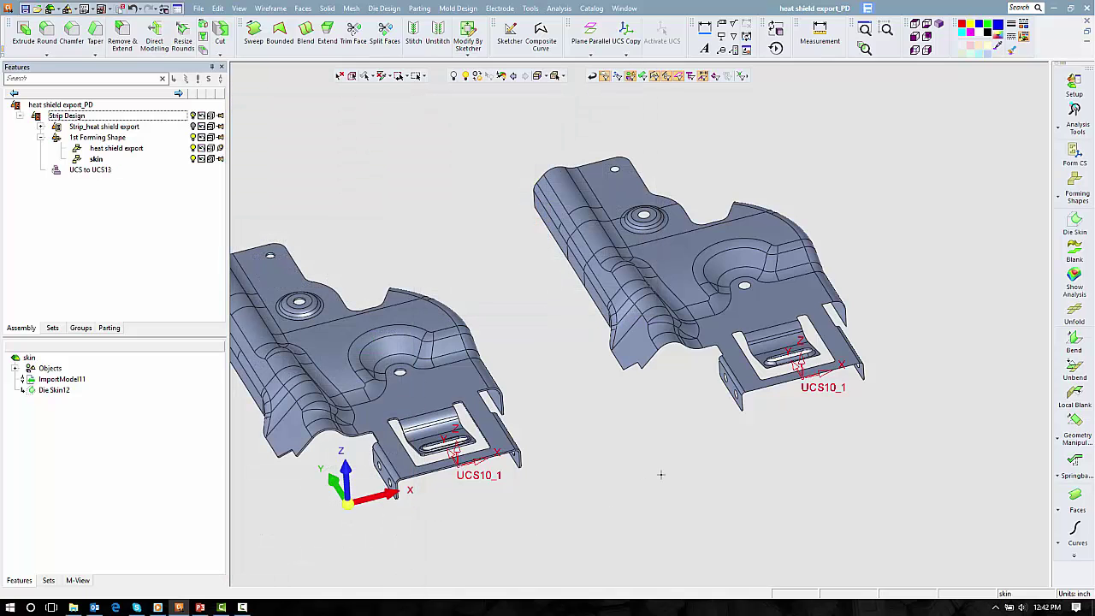
click(914, 26)
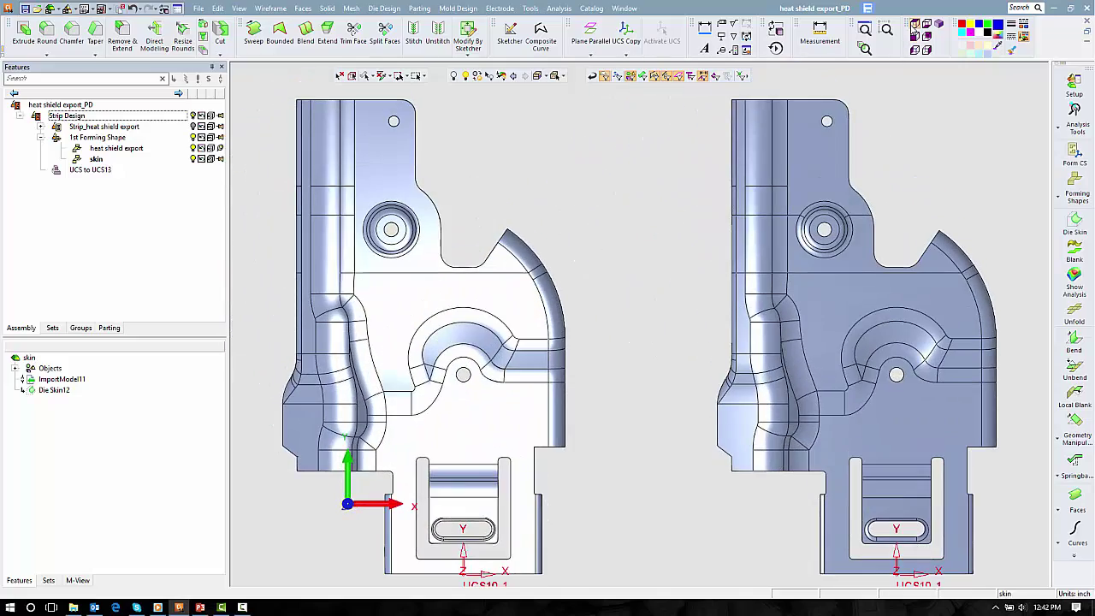